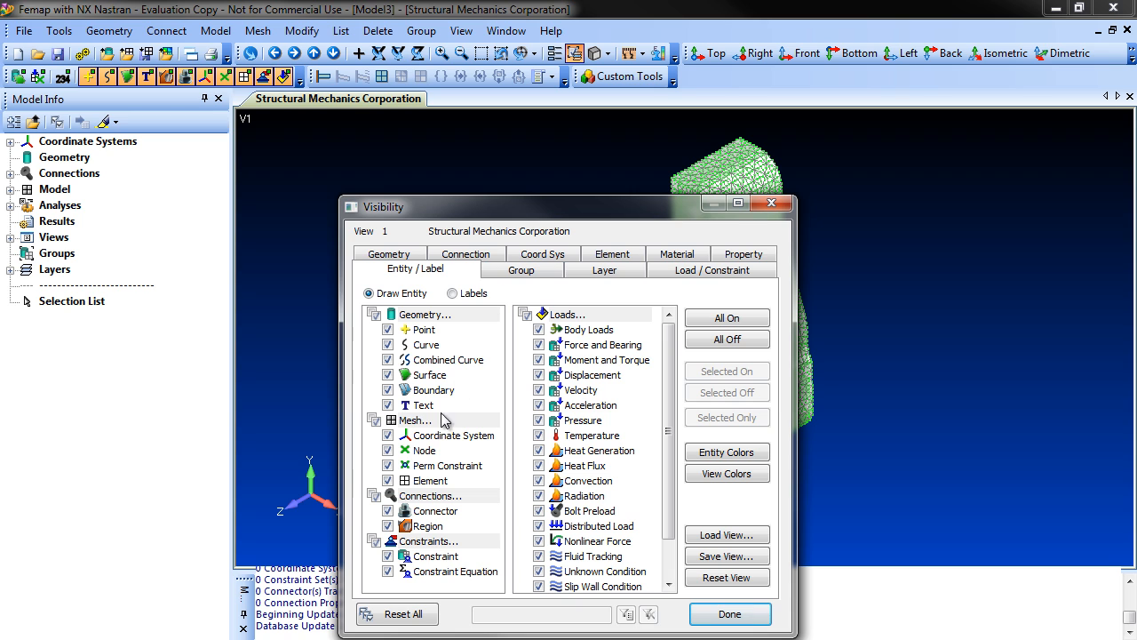
Hide the nodes of the A-arm mesh in the view.
click(389, 450)
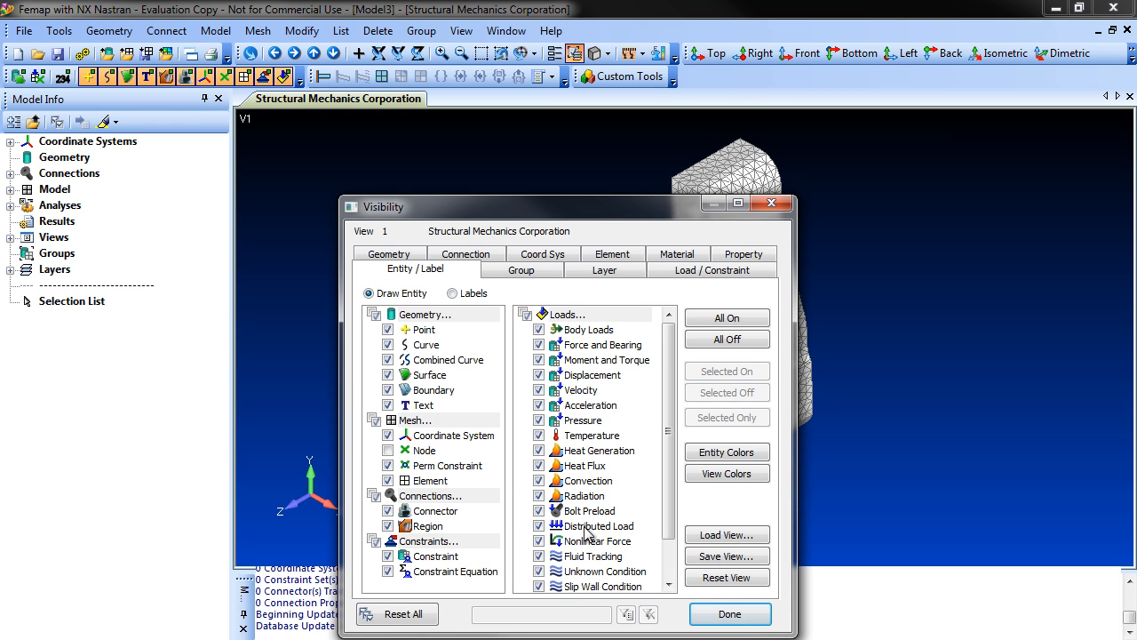
click(728, 613)
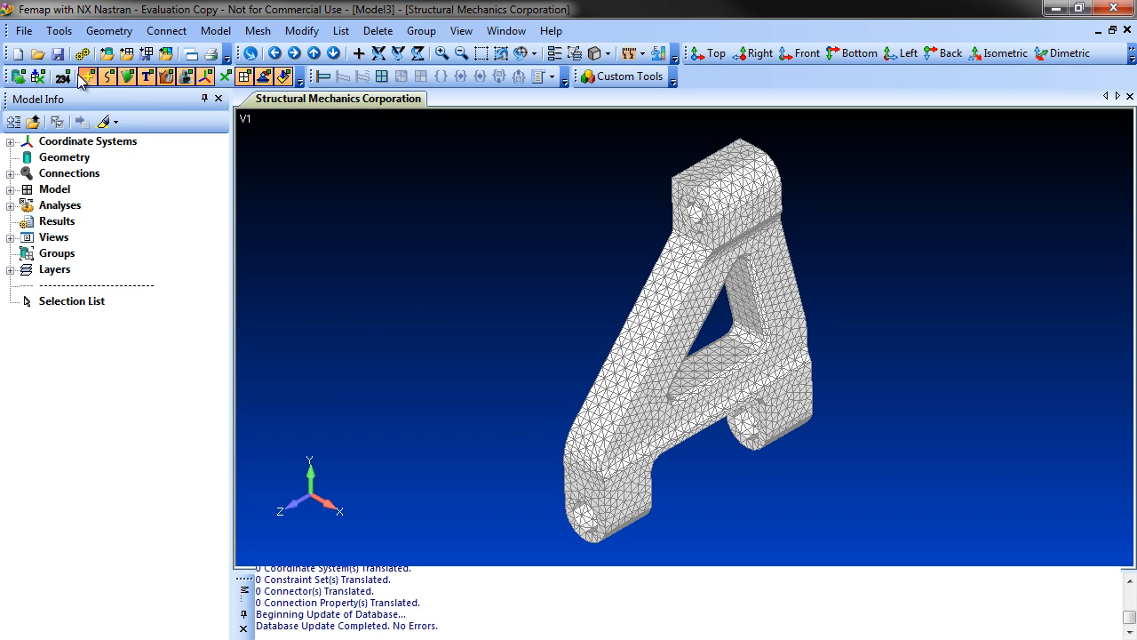
Import the SolidWorks assembly Assem1.5.SLDASM as geometry, declining to adjust the scale factor to the part file's value.
click(24, 30)
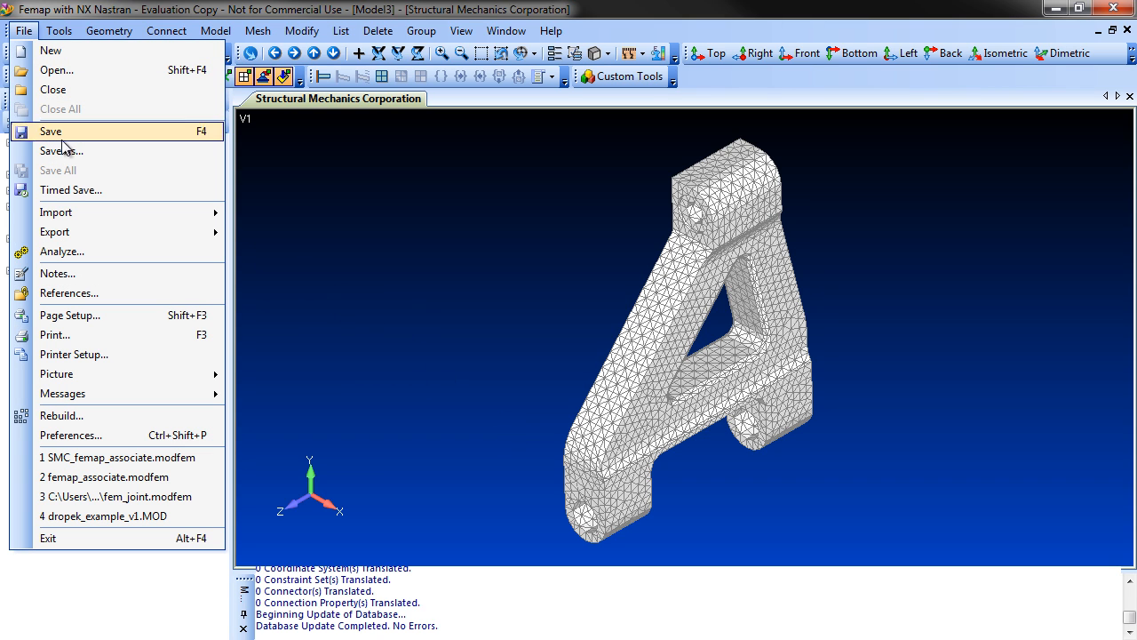
mouse_move(109, 213)
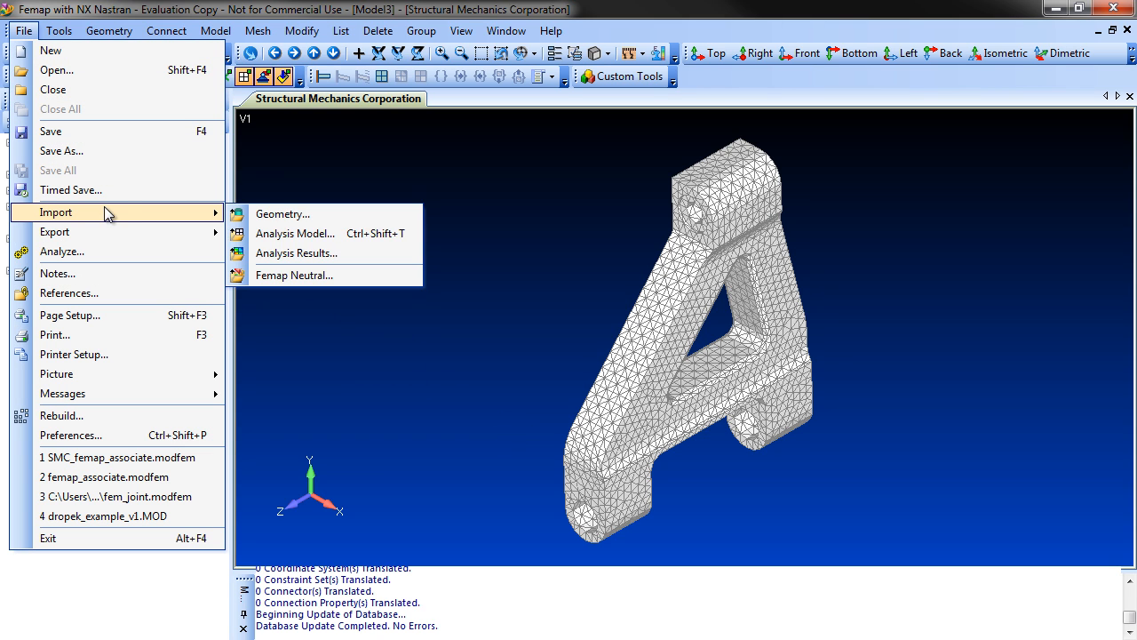
click(313, 218)
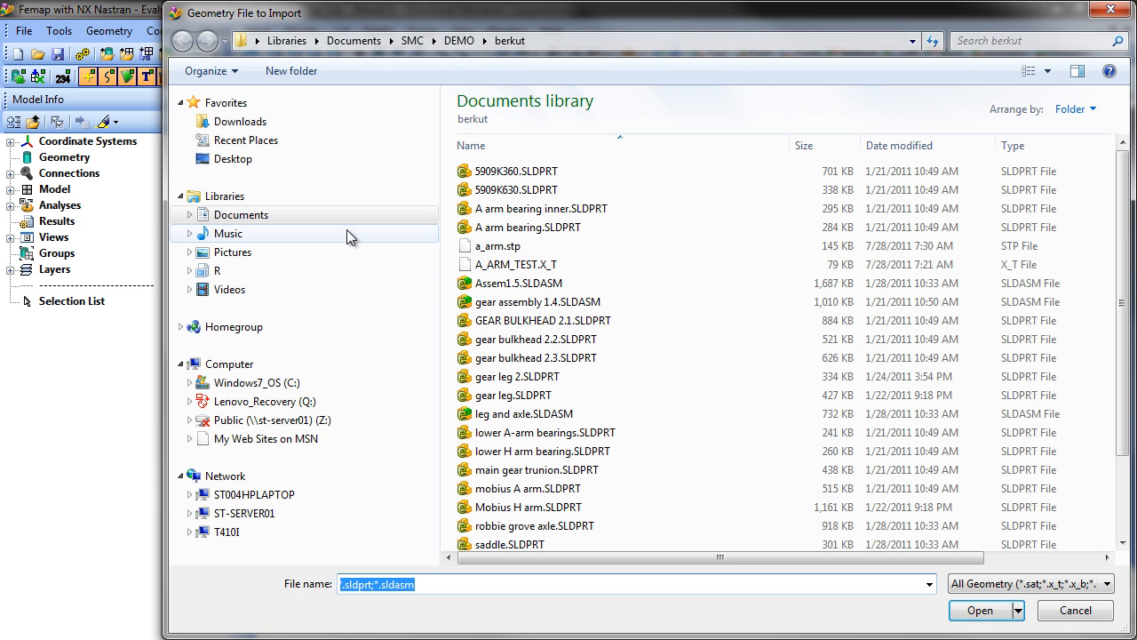
click(1106, 592)
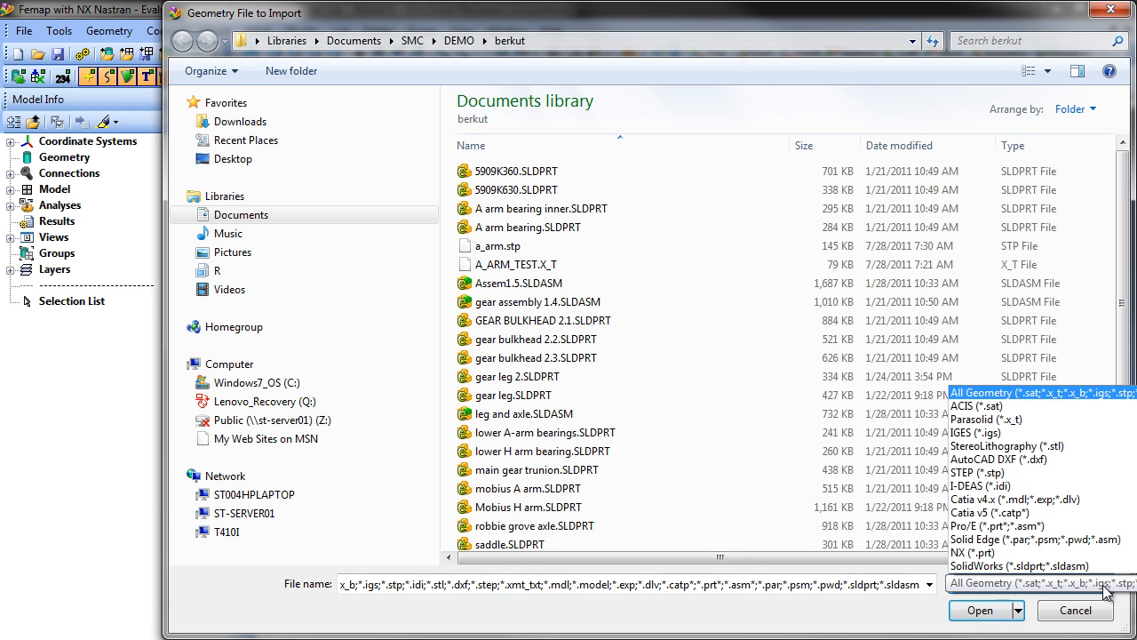
click(999, 566)
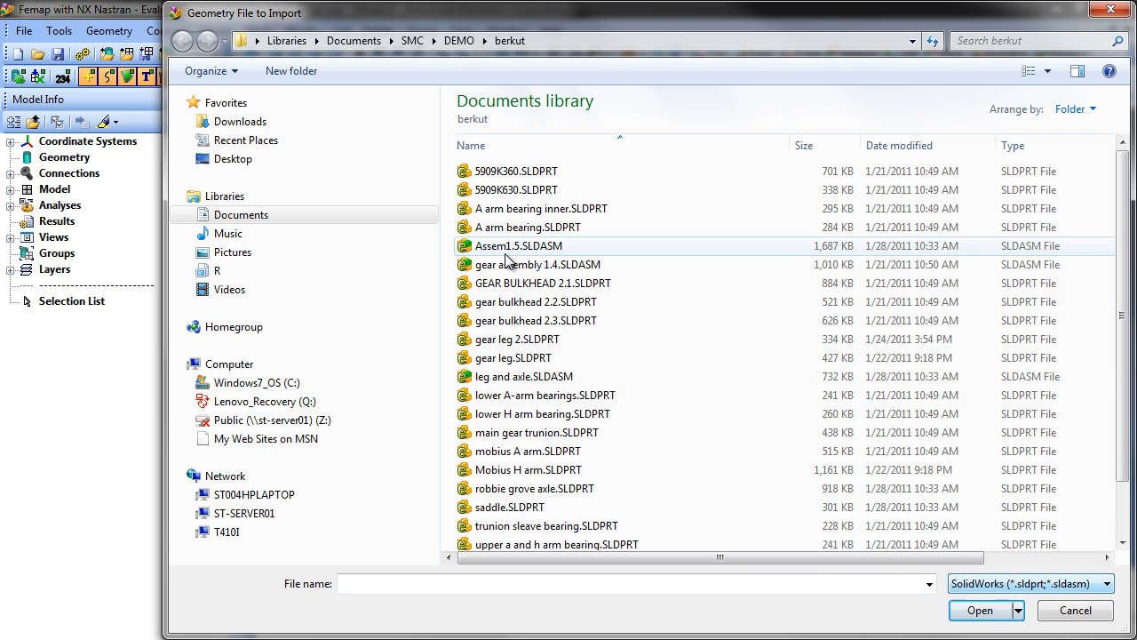
double_click(500, 248)
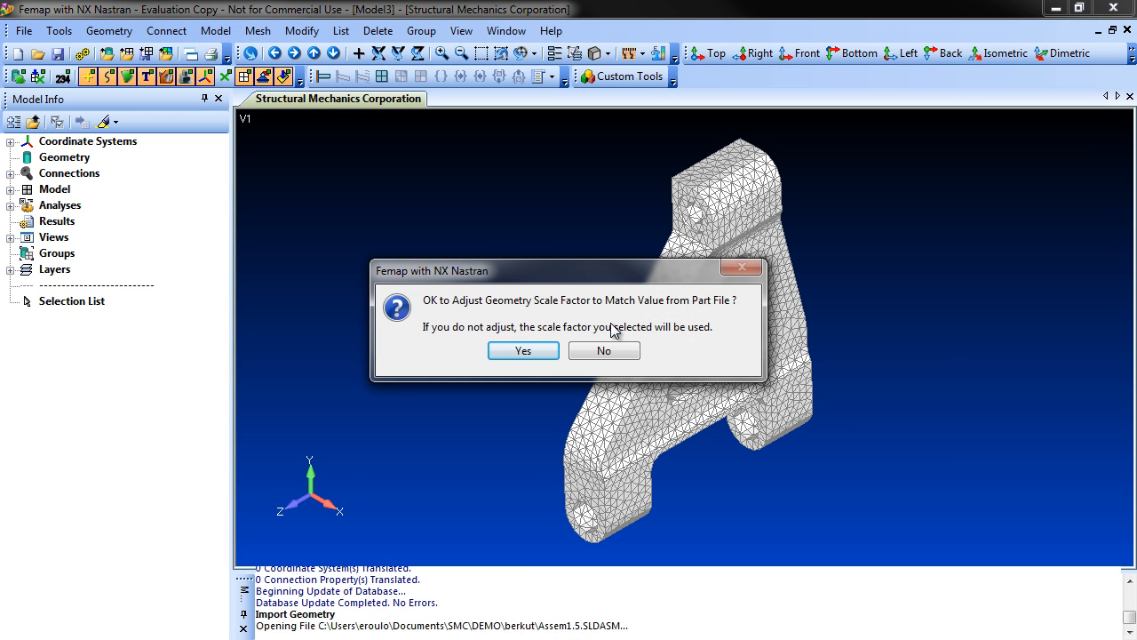
click(604, 351)
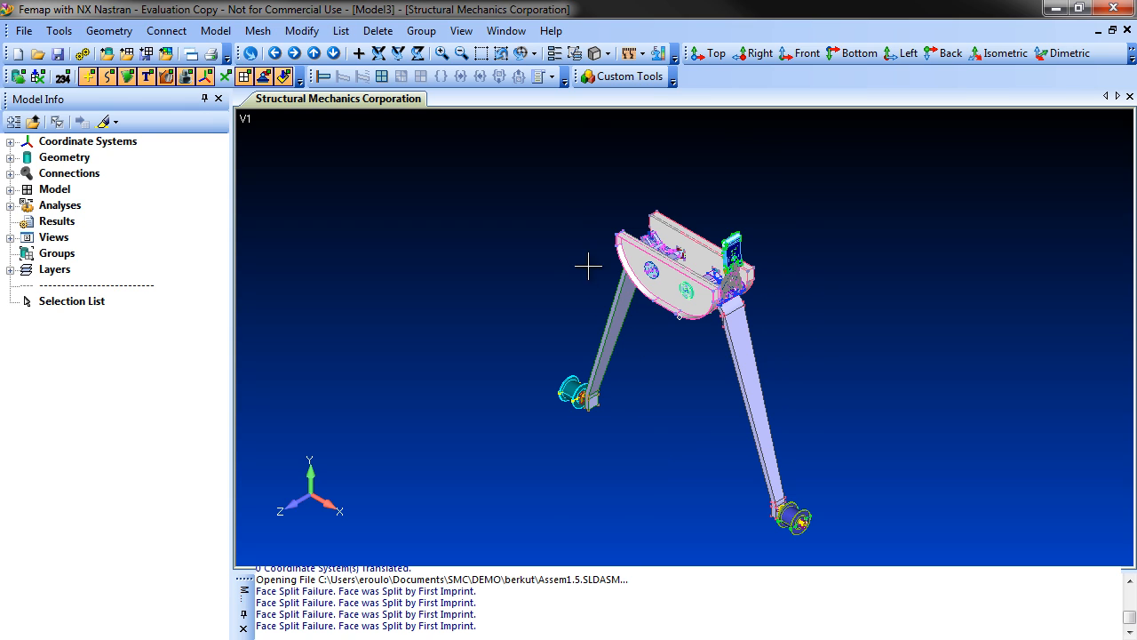
Compare the A-arm mesh with the imported geometry around it by toggling the analysis entities off and on.
click(480, 55)
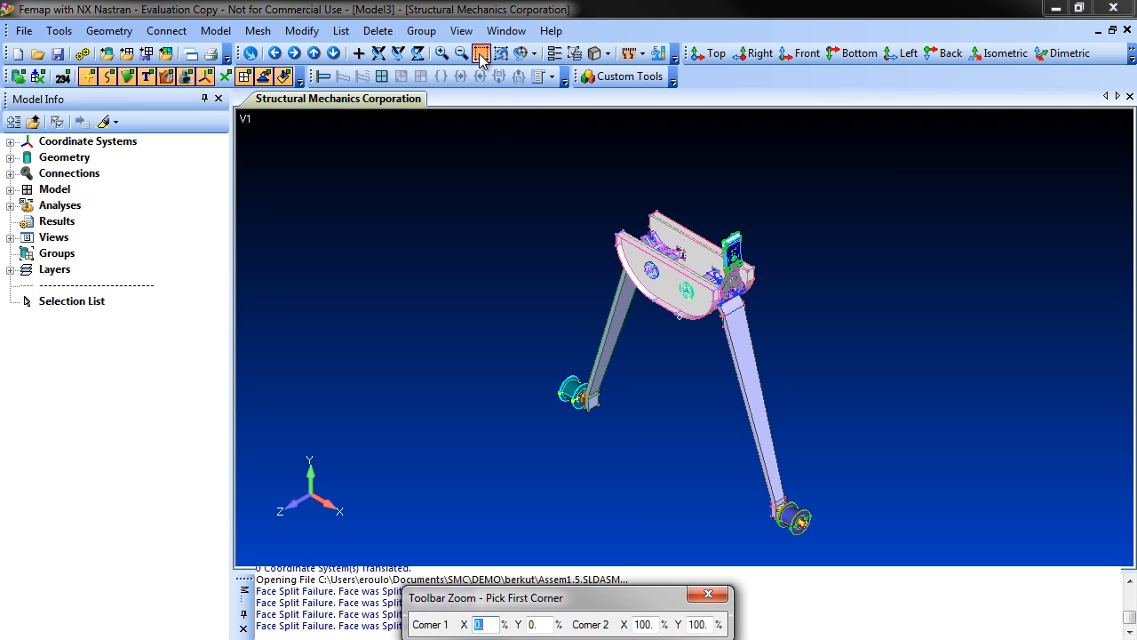
click(708, 258)
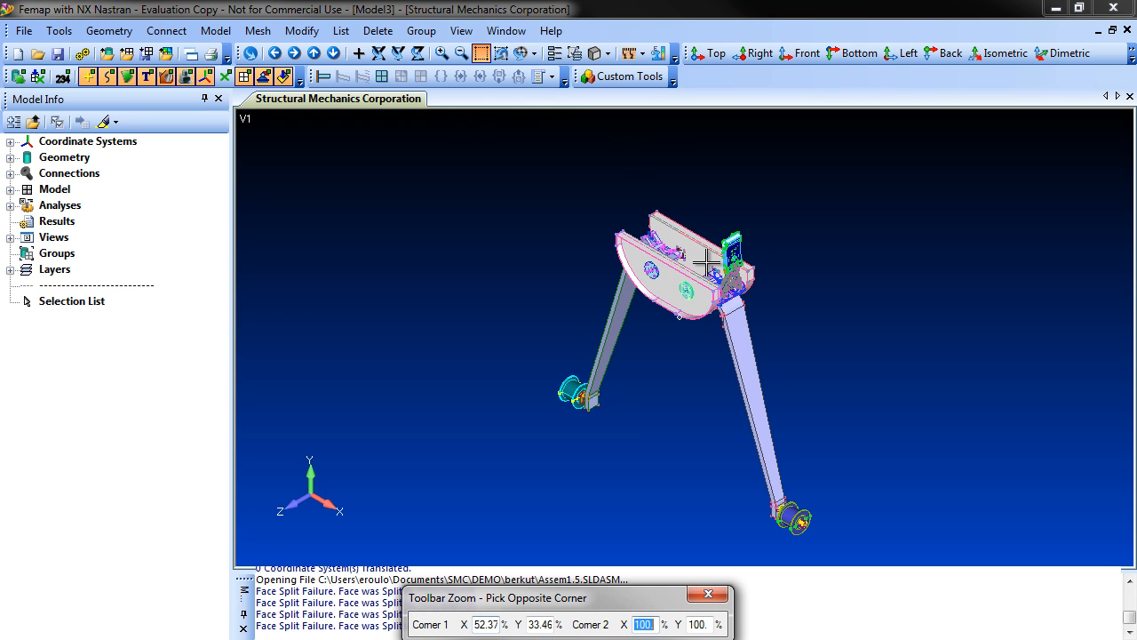
click(763, 311)
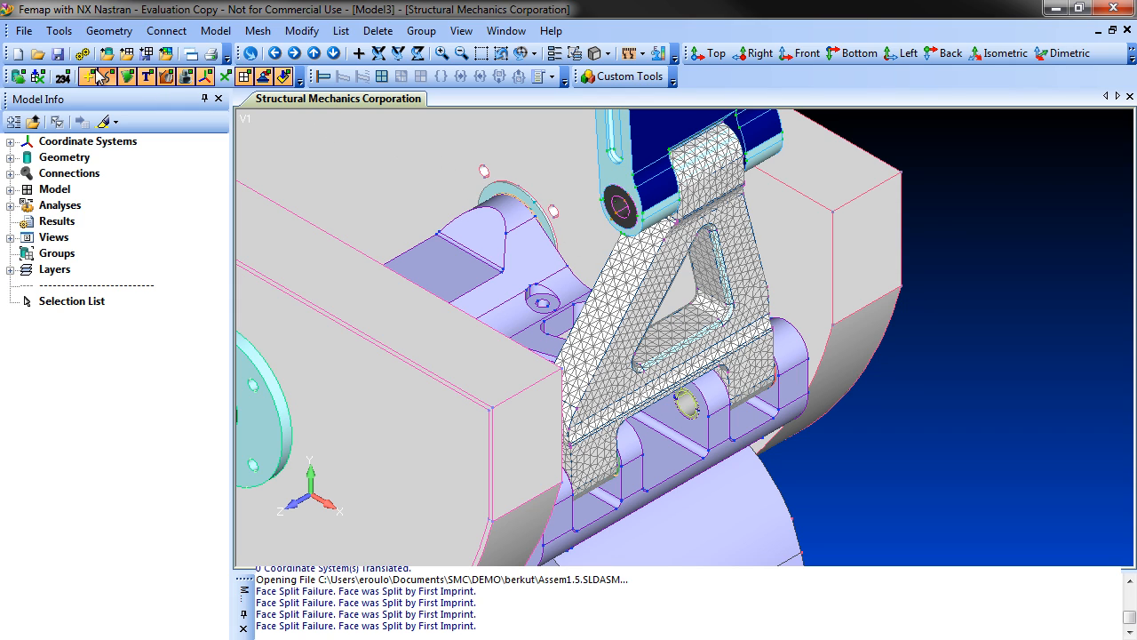
click(38, 76)
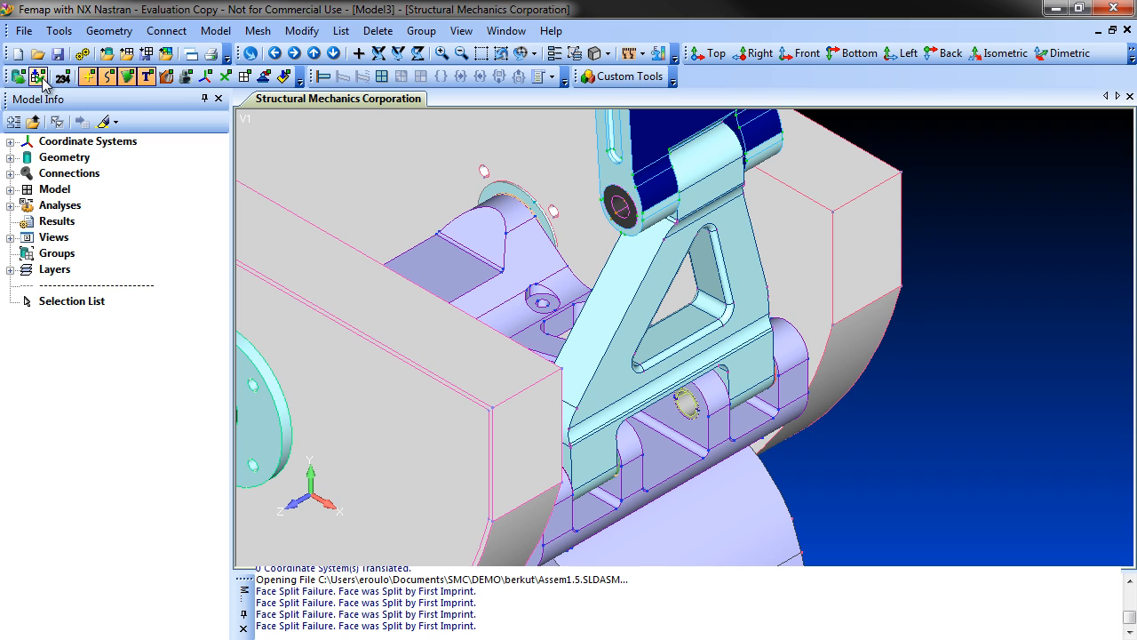
click(39, 77)
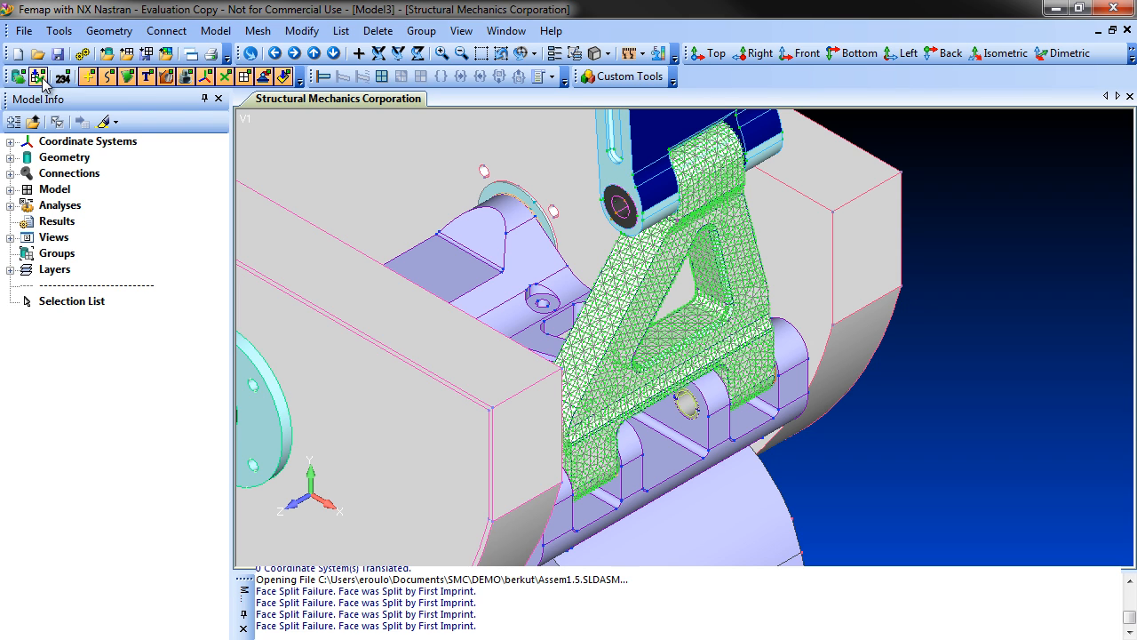
Automatically associate all elements with the A-arm solid, keeping the default associativity options, and regenerate the view.
click(303, 31)
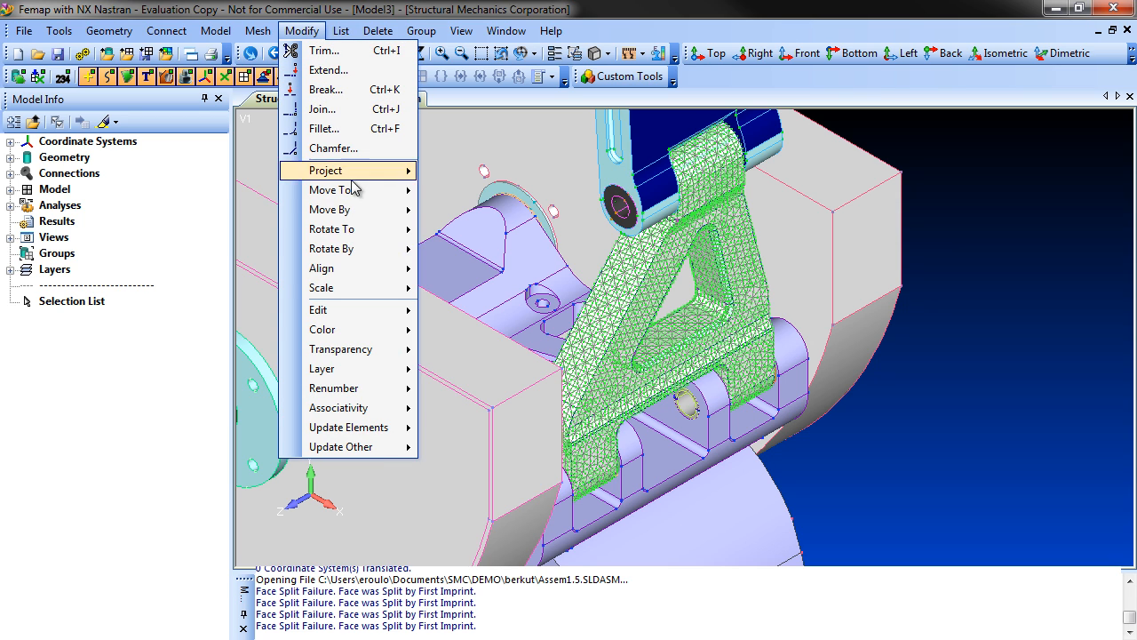
mouse_move(407, 409)
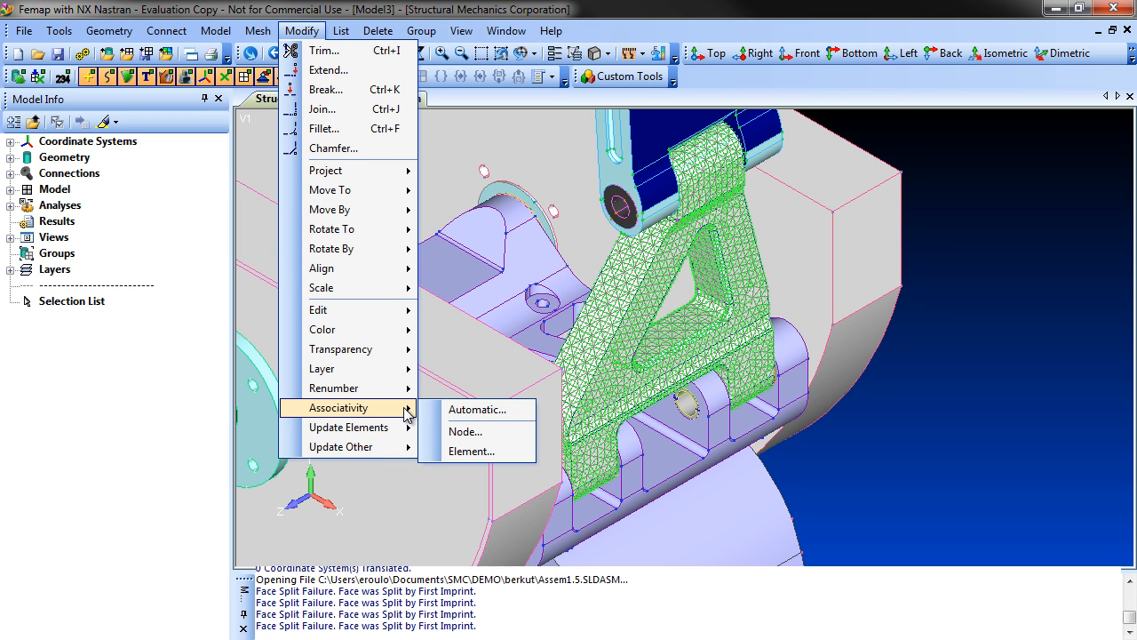
click(521, 411)
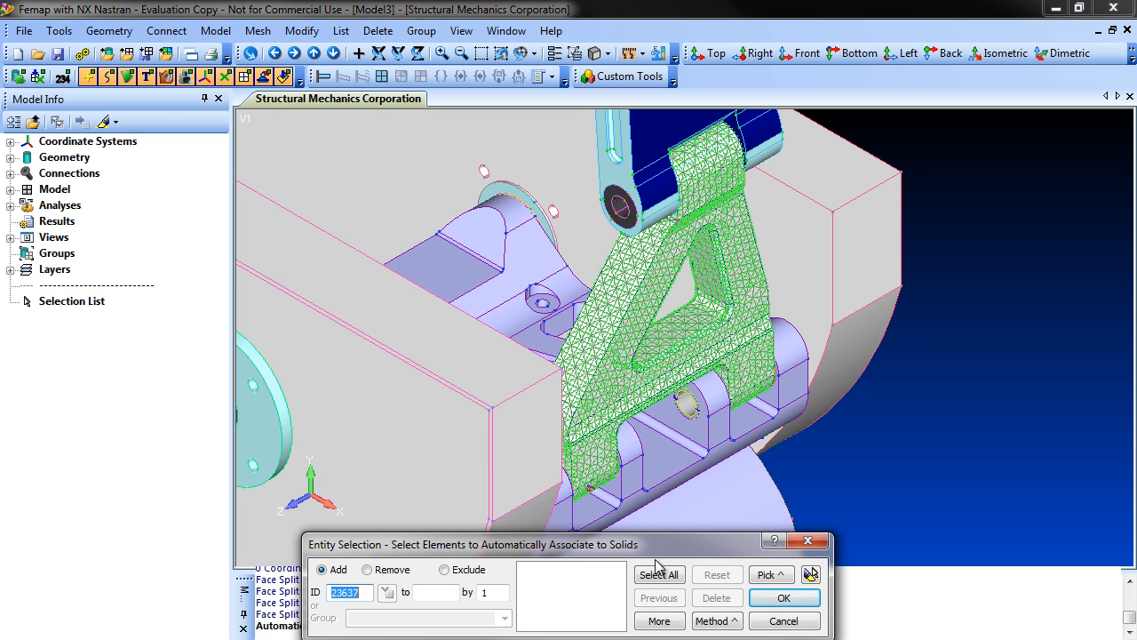
click(683, 577)
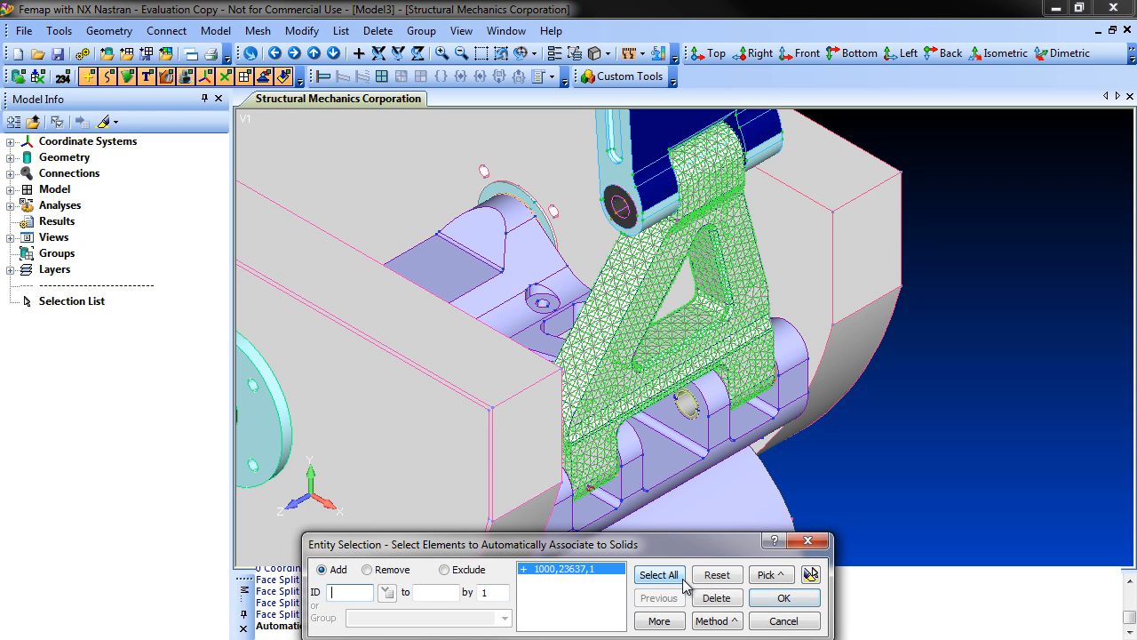
click(814, 605)
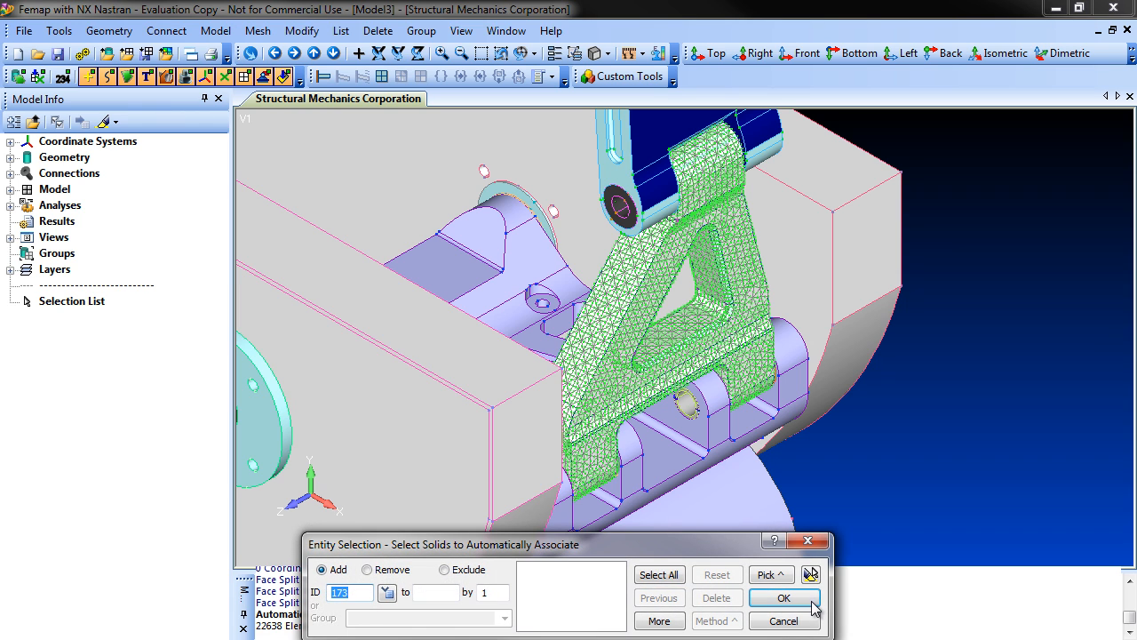
click(674, 315)
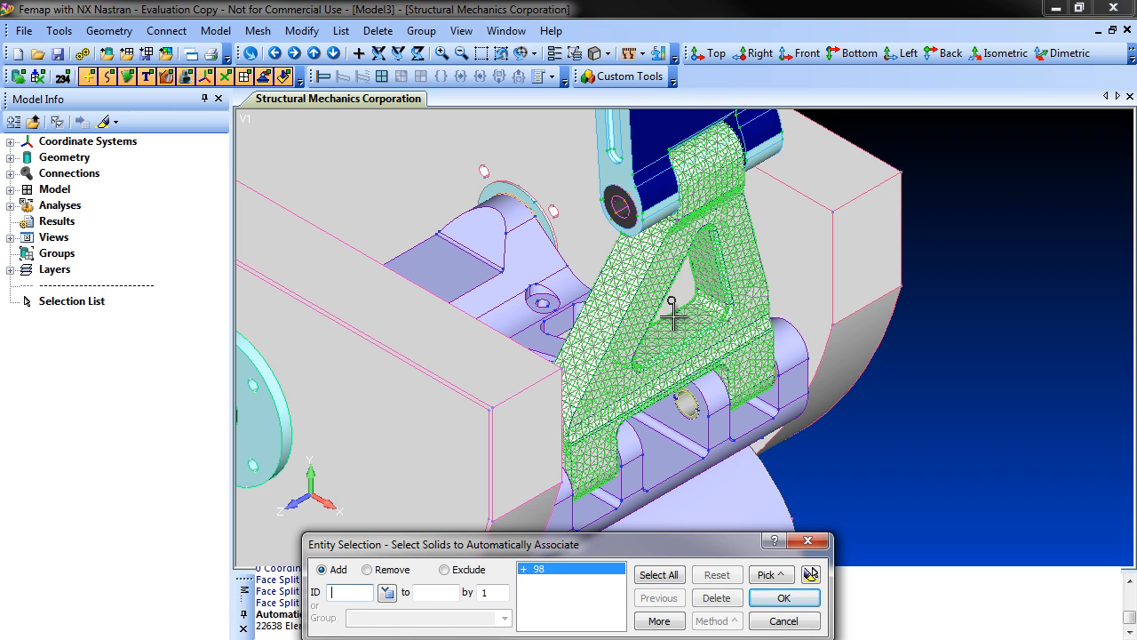
click(784, 597)
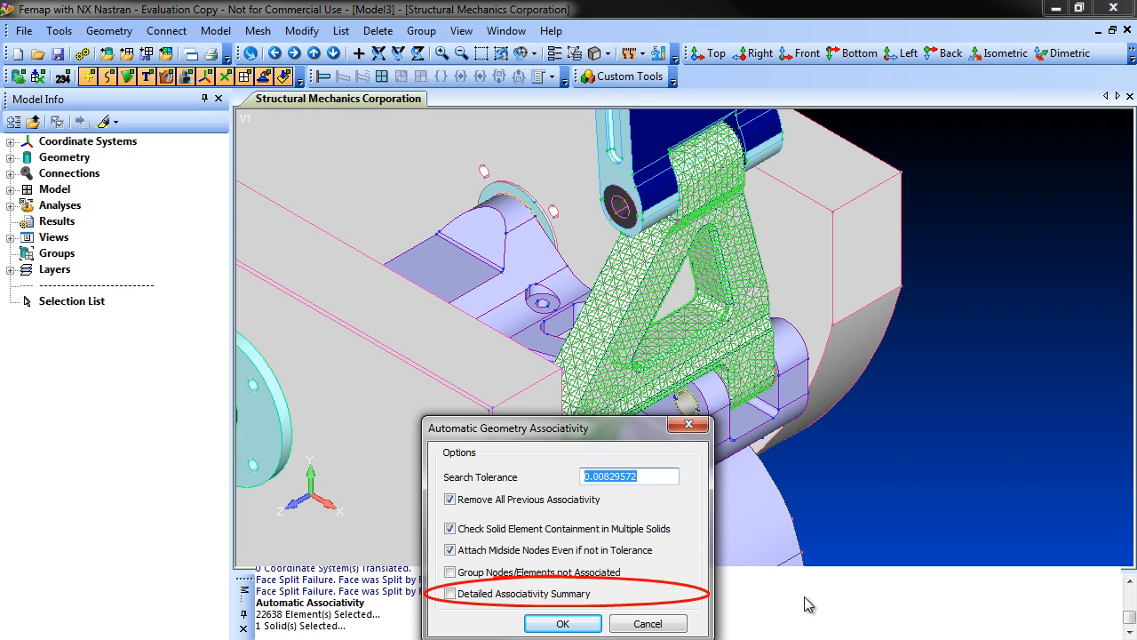
click(593, 624)
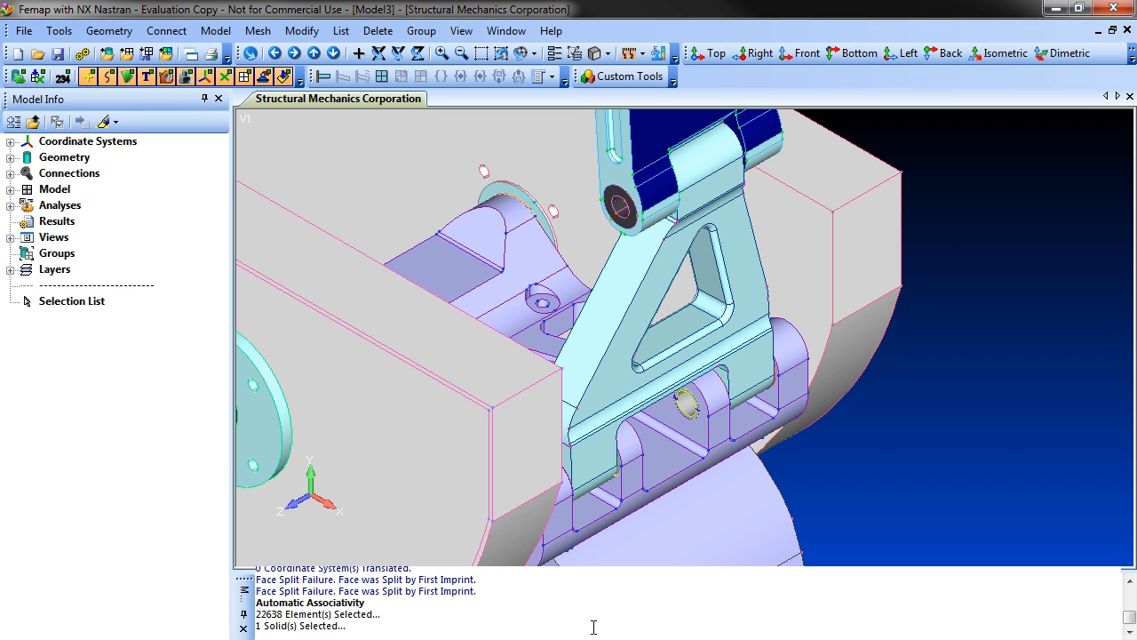
key(ctrl+g)
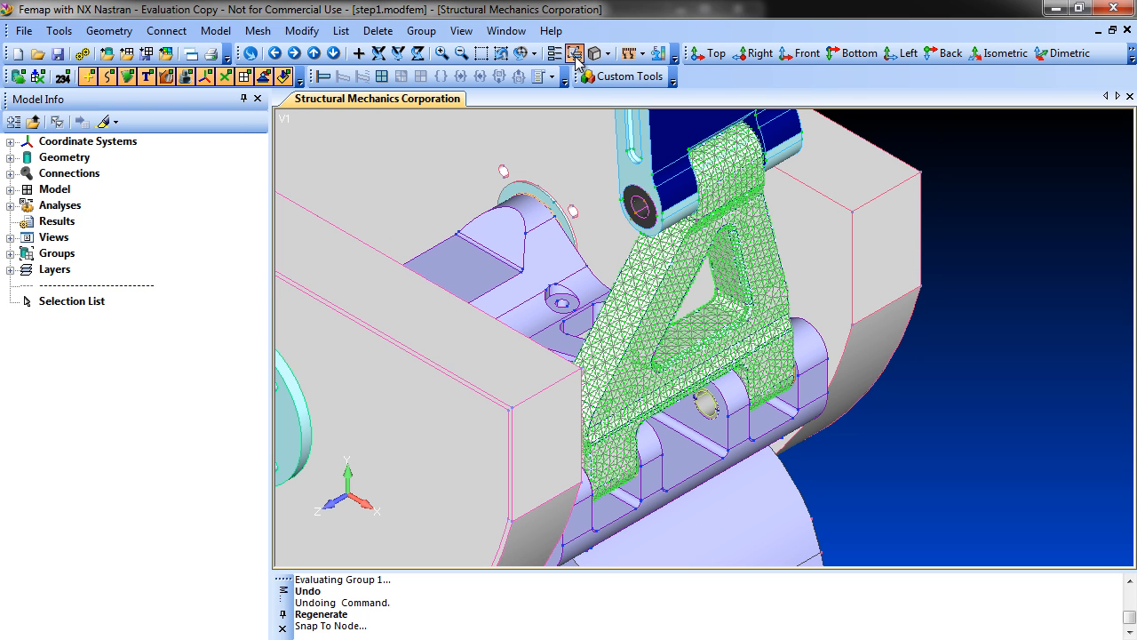
Limit the display to the A-ARM group using the multiple-group visibility option.
click(575, 54)
click(369, 359)
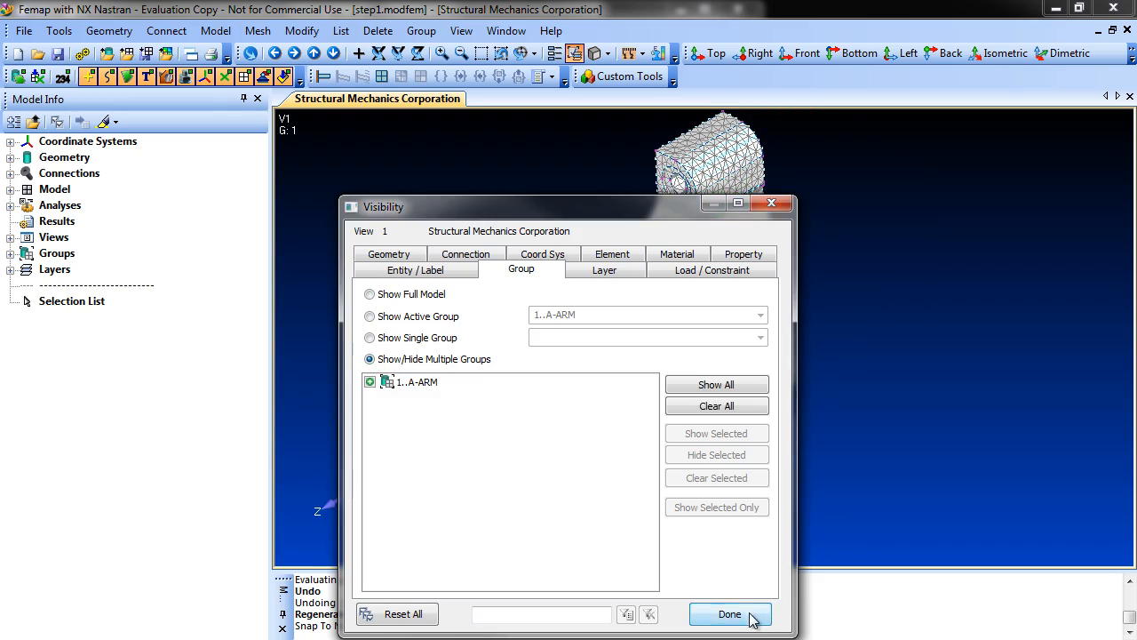
click(751, 619)
Open the Meshing Toolbox and set Feature Editing to the Resize Hole operation for the A-arm's lower lug holes.
mouse_move(720, 333)
middle_down()
mouse_move(690, 299)
mouse_move(566, 246)
mouse_move(533, 150)
mouse_move(652, 310)
mouse_move(708, 304)
mouse_move(736, 326)
middle_up()
click(481, 53)
click(545, 310)
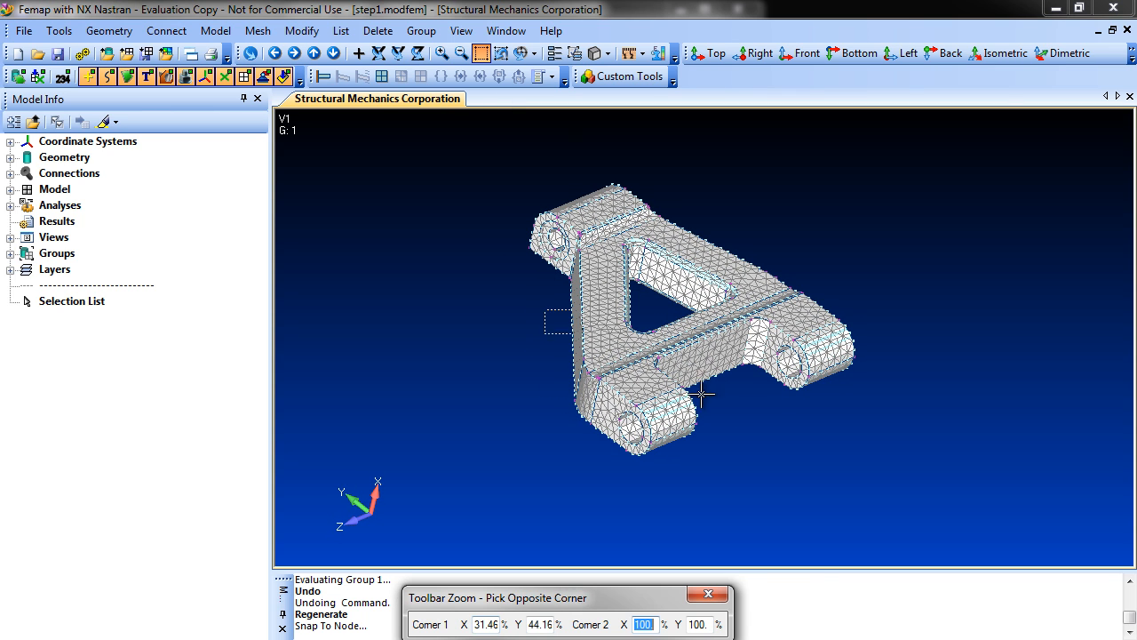
click(875, 486)
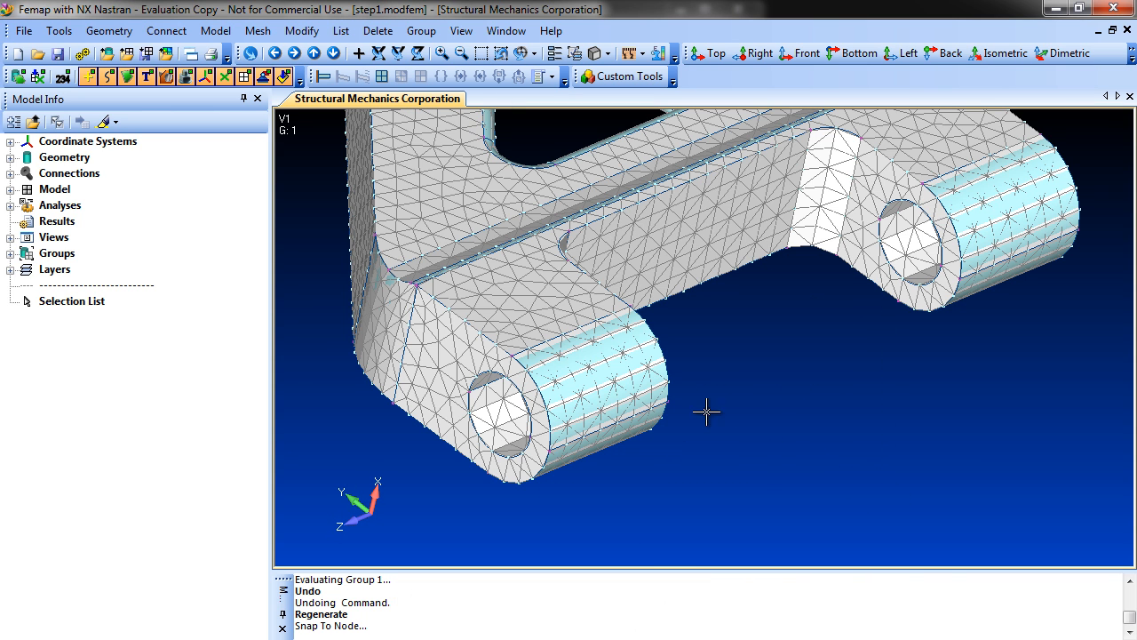
click(58, 31)
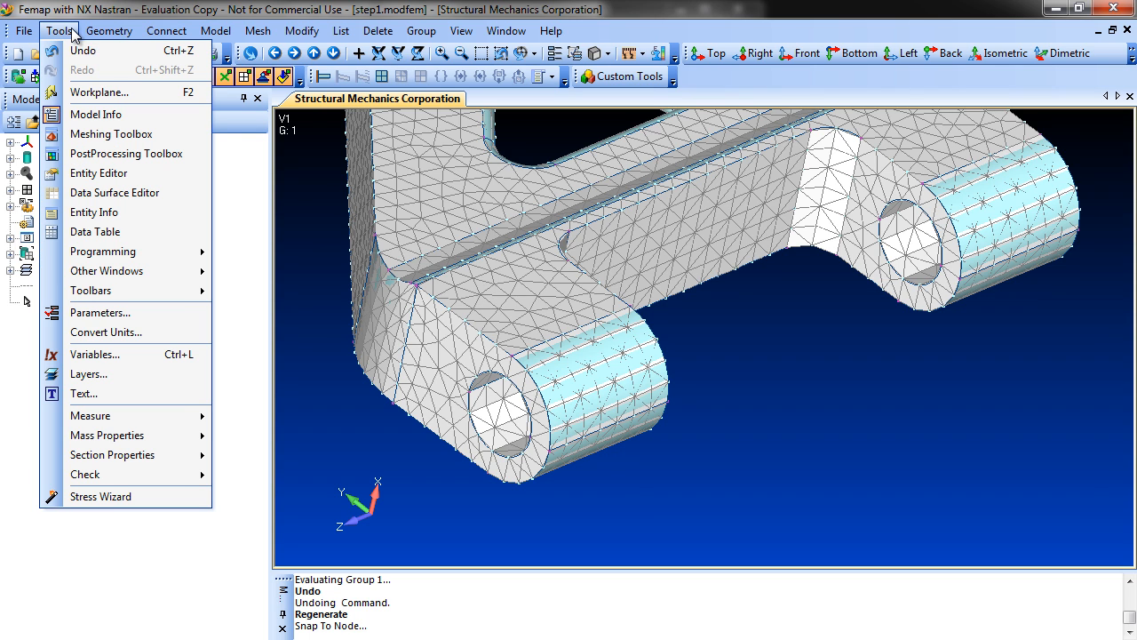
click(170, 135)
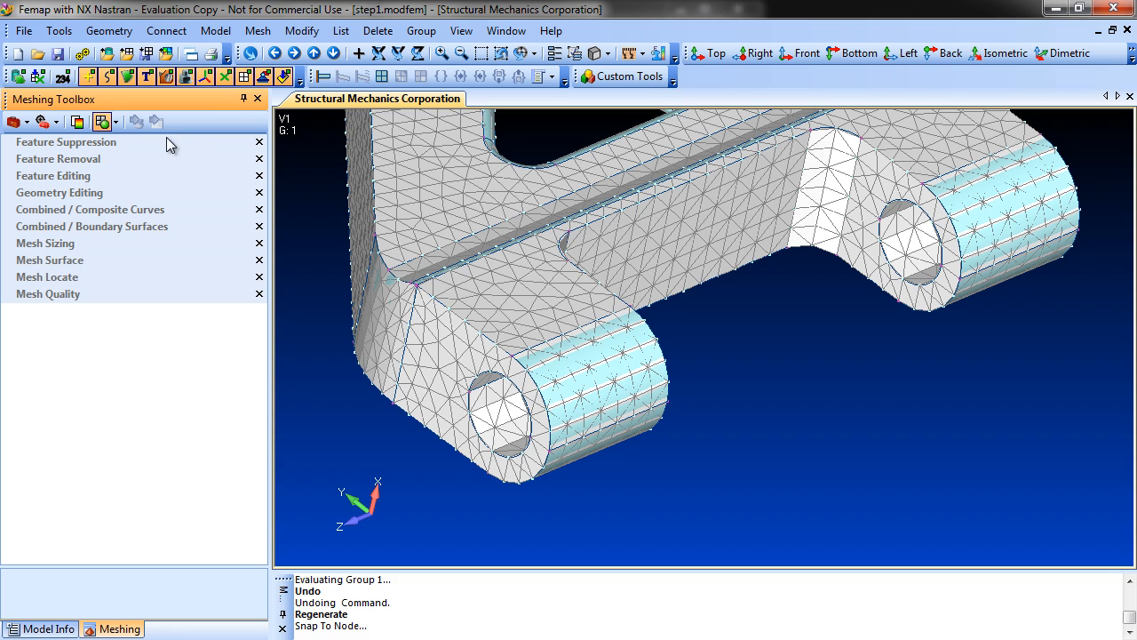
click(91, 175)
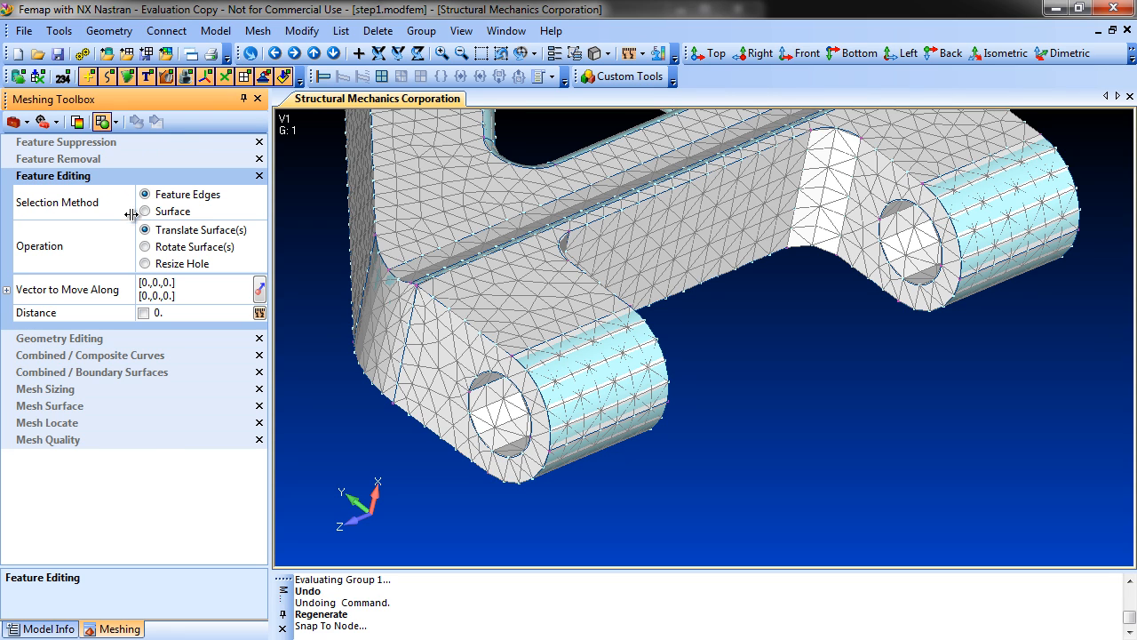
click(145, 264)
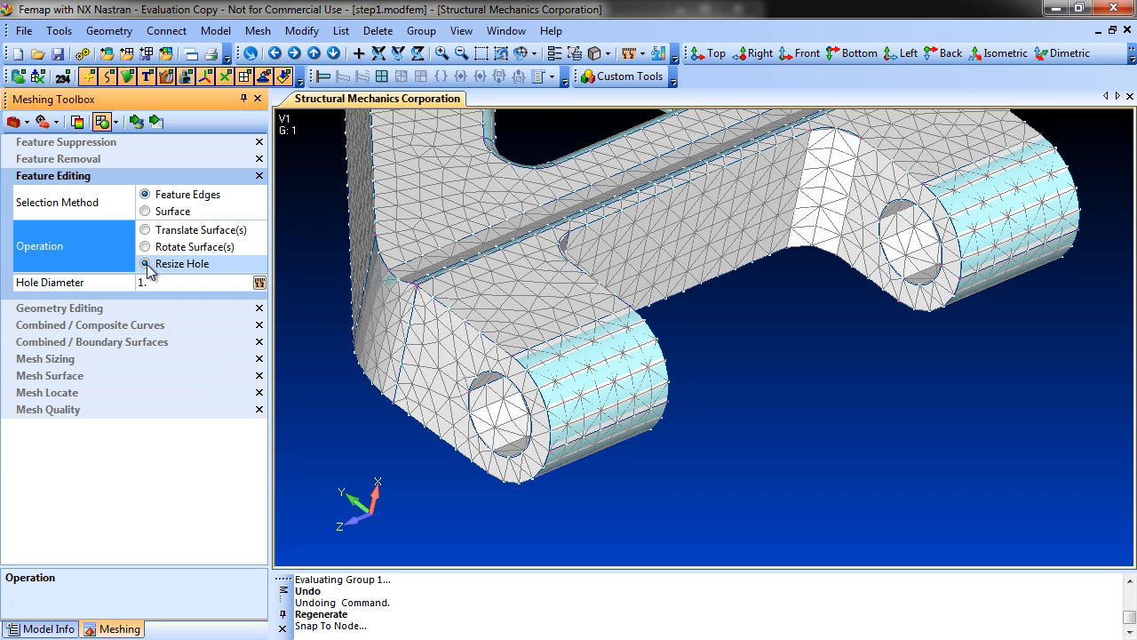
Fill in the hole diameter by measuring across the front lower lug hole between two opposite edge points, using point snapping.
click(260, 283)
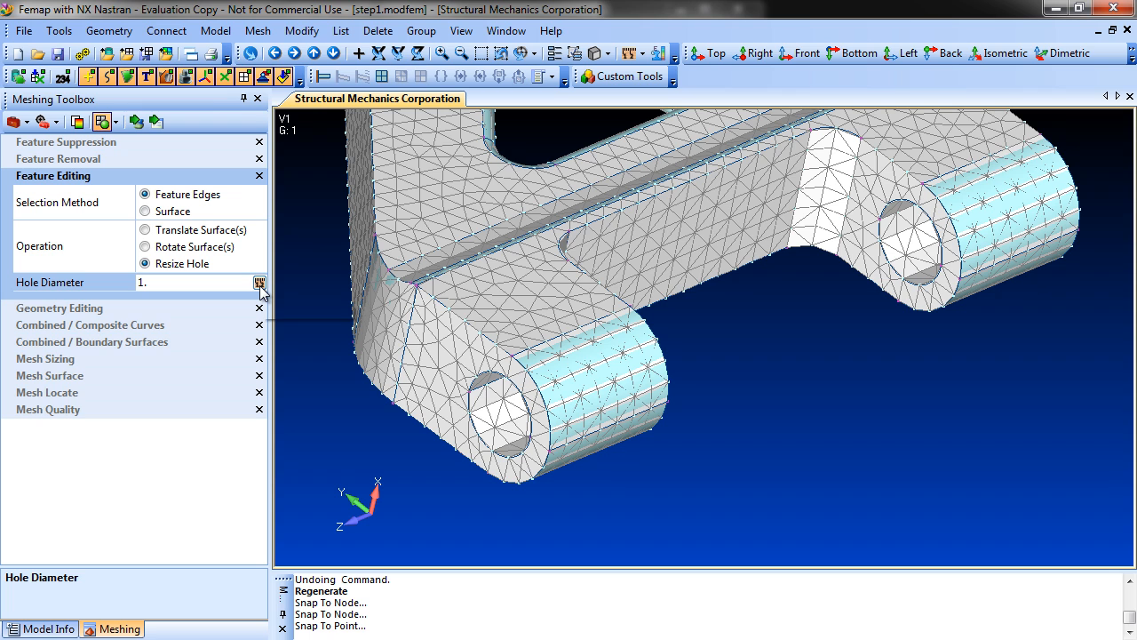
click(259, 282)
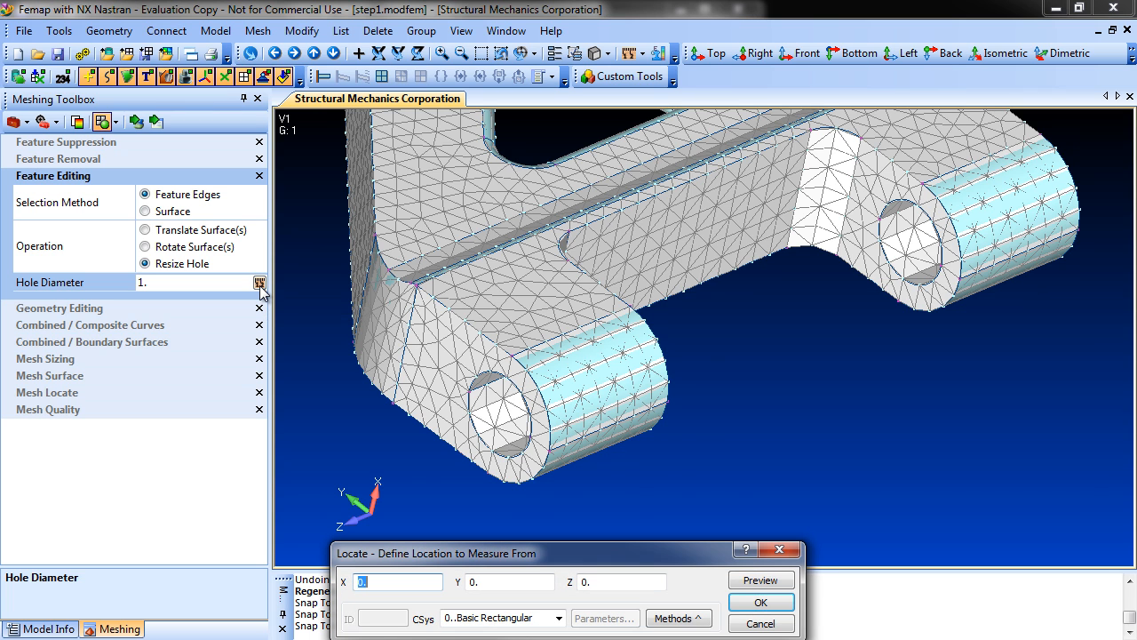
right_click(512, 471)
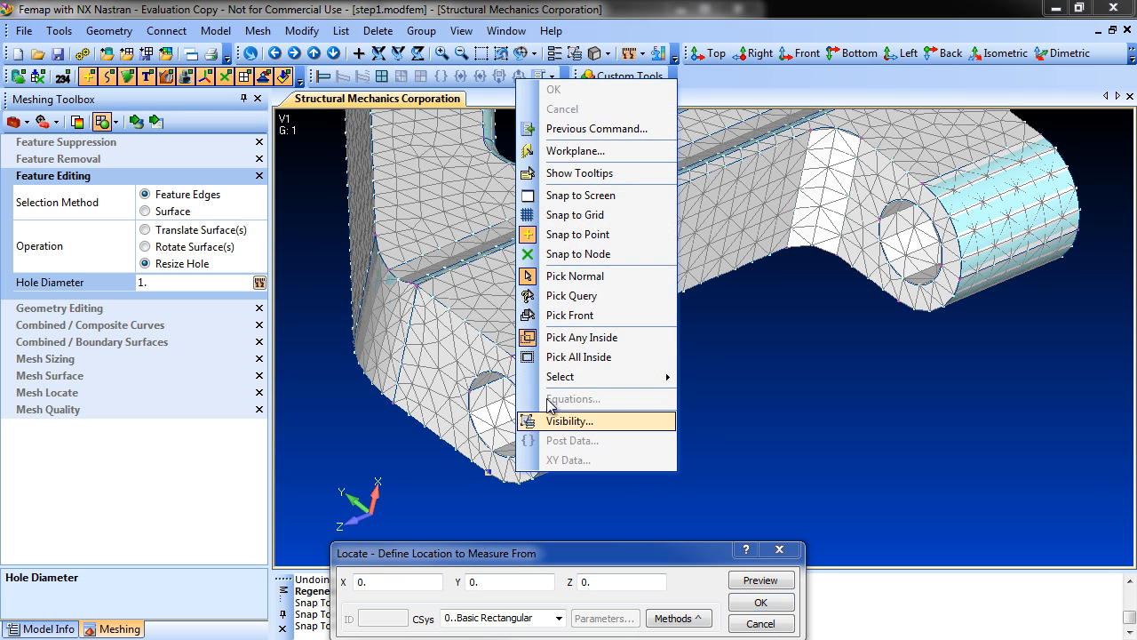
click(613, 229)
click(533, 444)
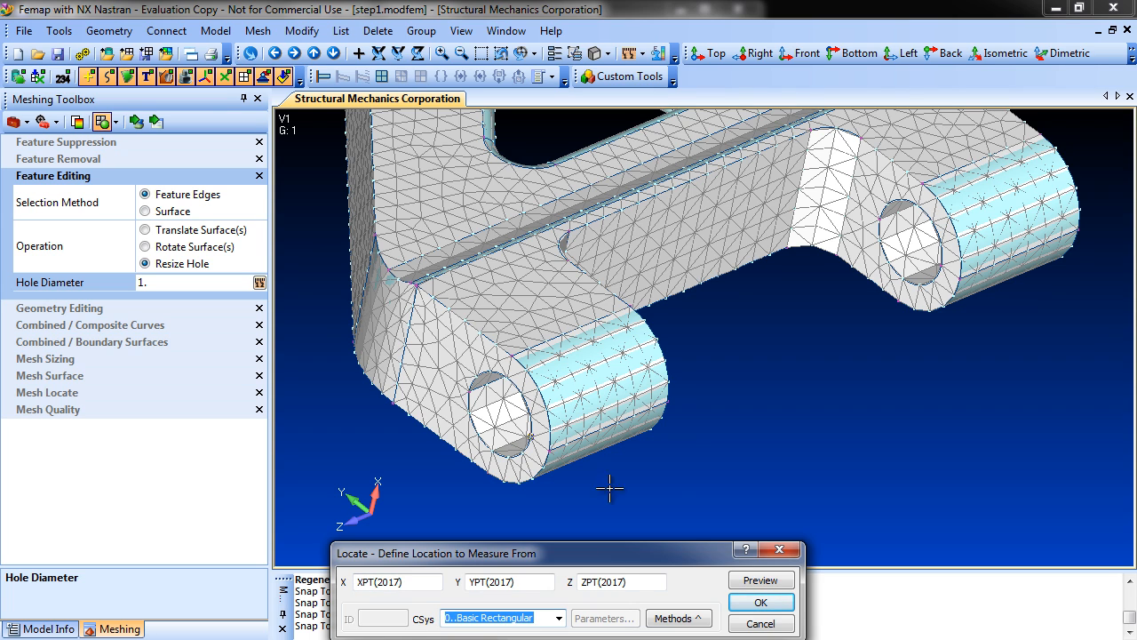
click(775, 606)
click(500, 404)
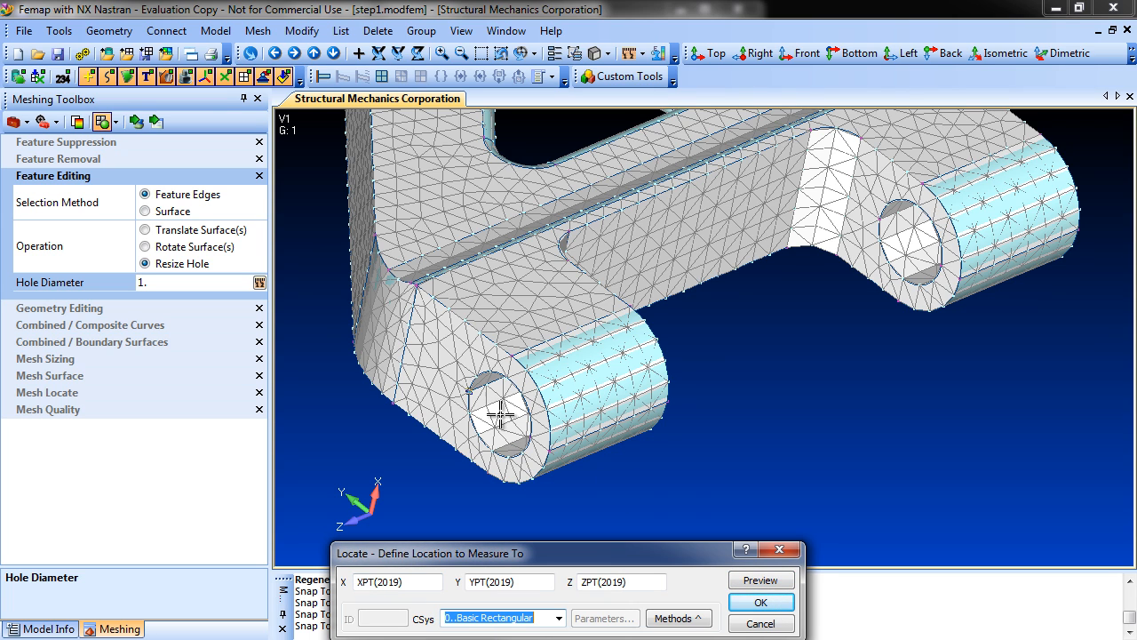
click(775, 606)
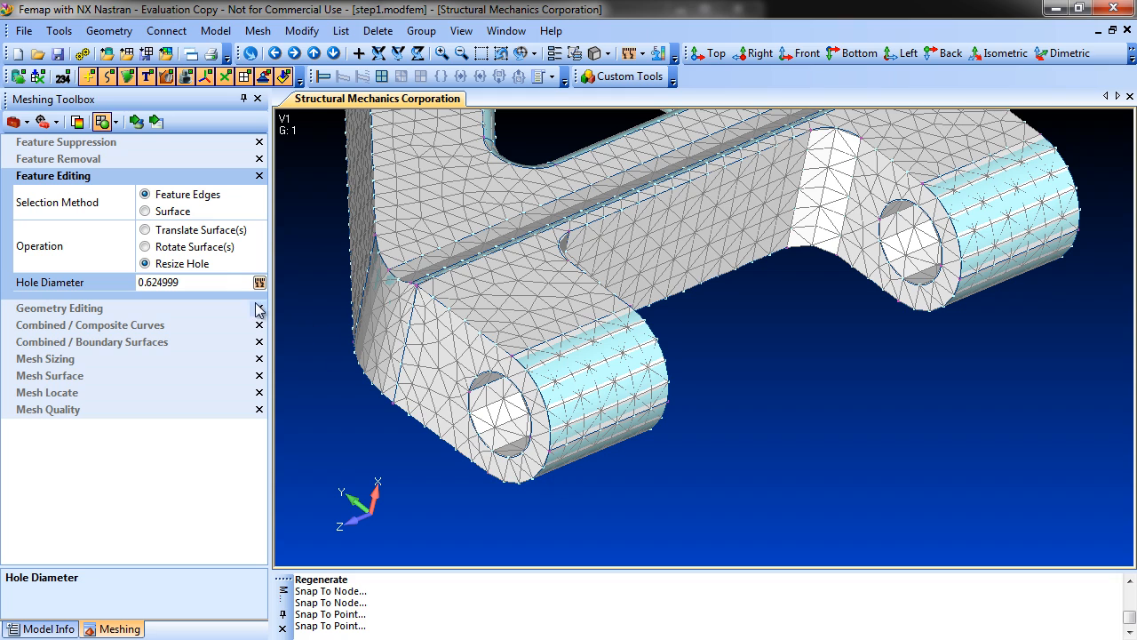
Set the hole diameter to 0.624999/2 and resize the A-arm's two lower lug holes to it.
click(213, 283)
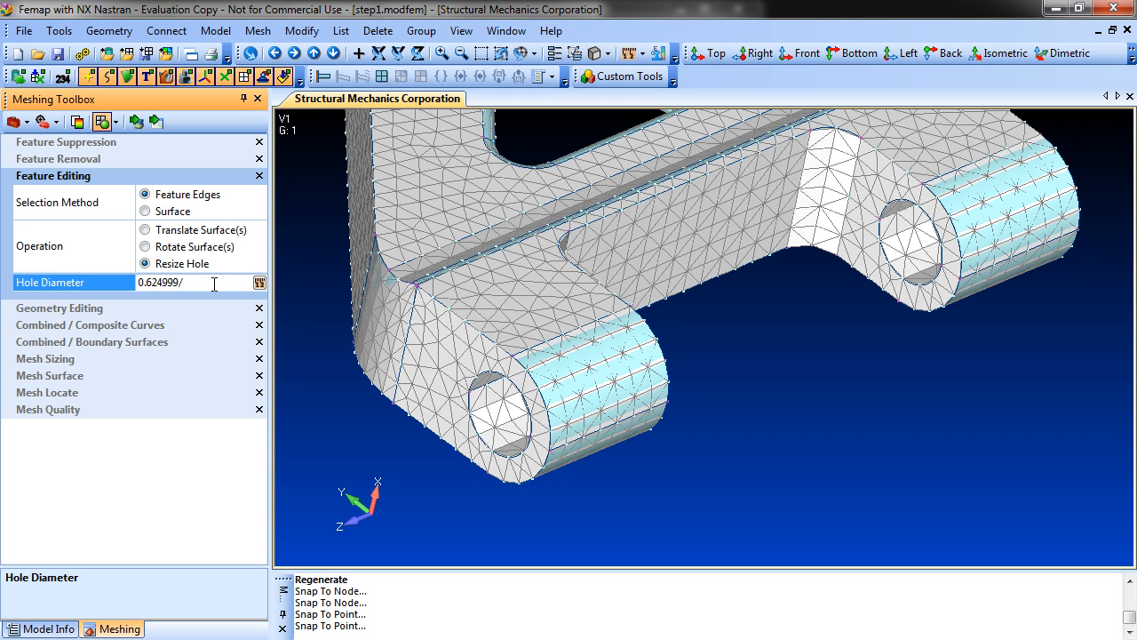
click(137, 124)
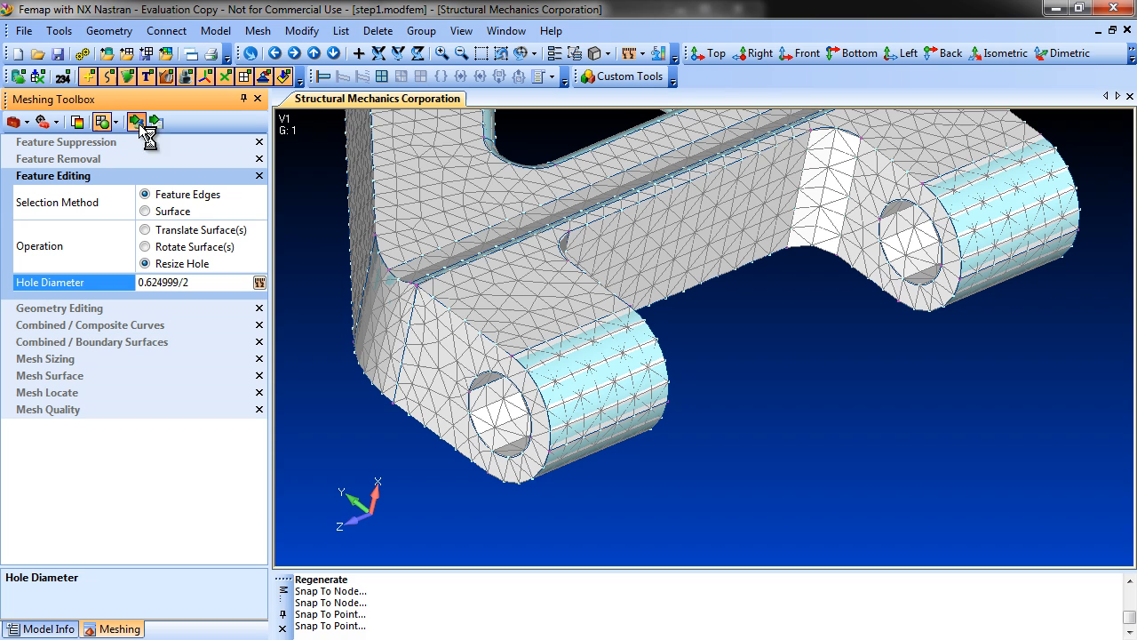
click(464, 398)
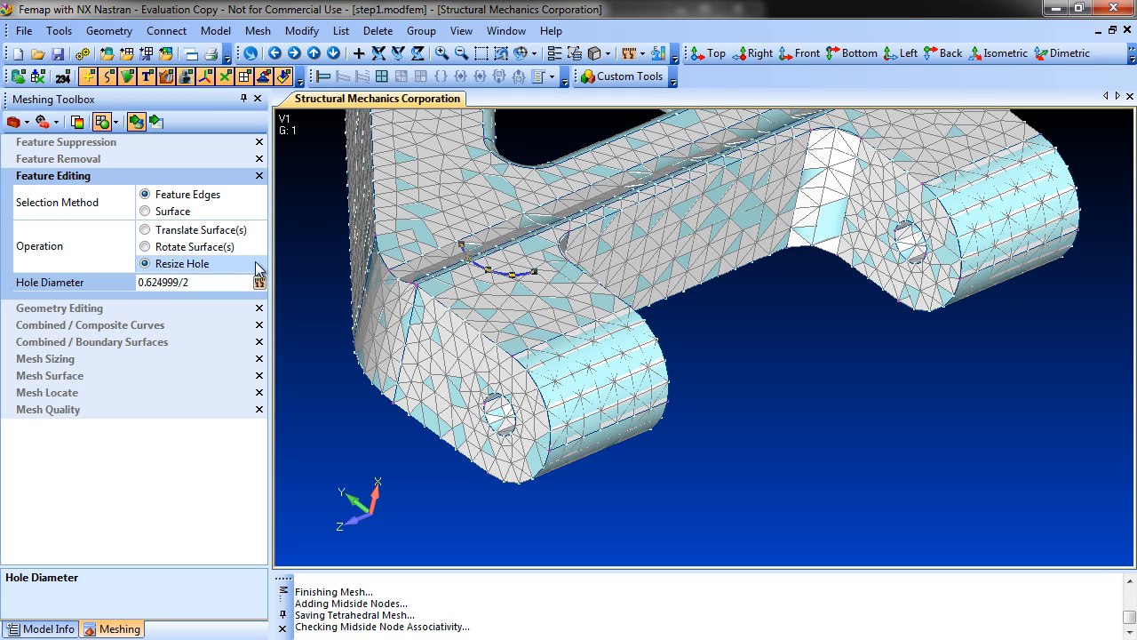
Translate the front lower lug's inner end face and adjoining fillet surface by a dZ of -.25 using surface selection.
click(148, 214)
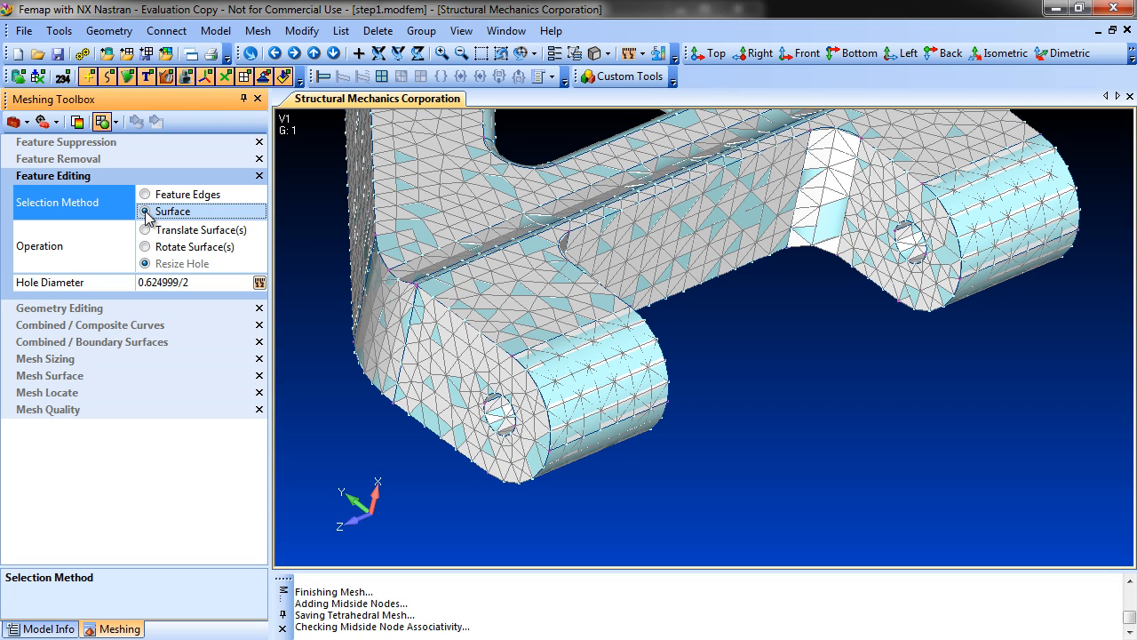
click(145, 229)
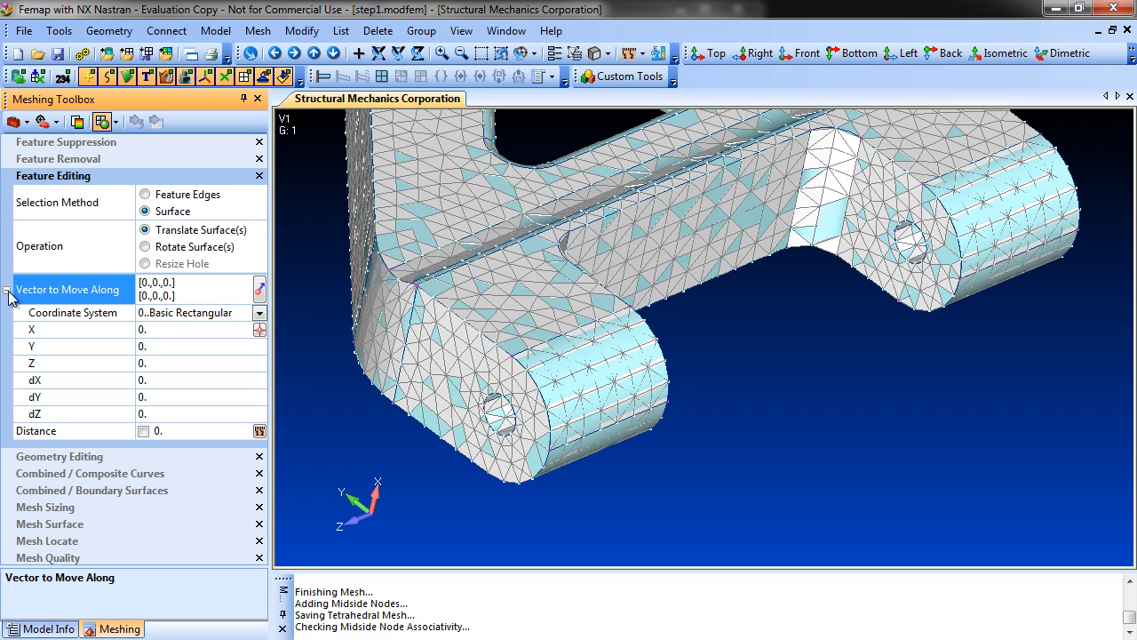
click(156, 414)
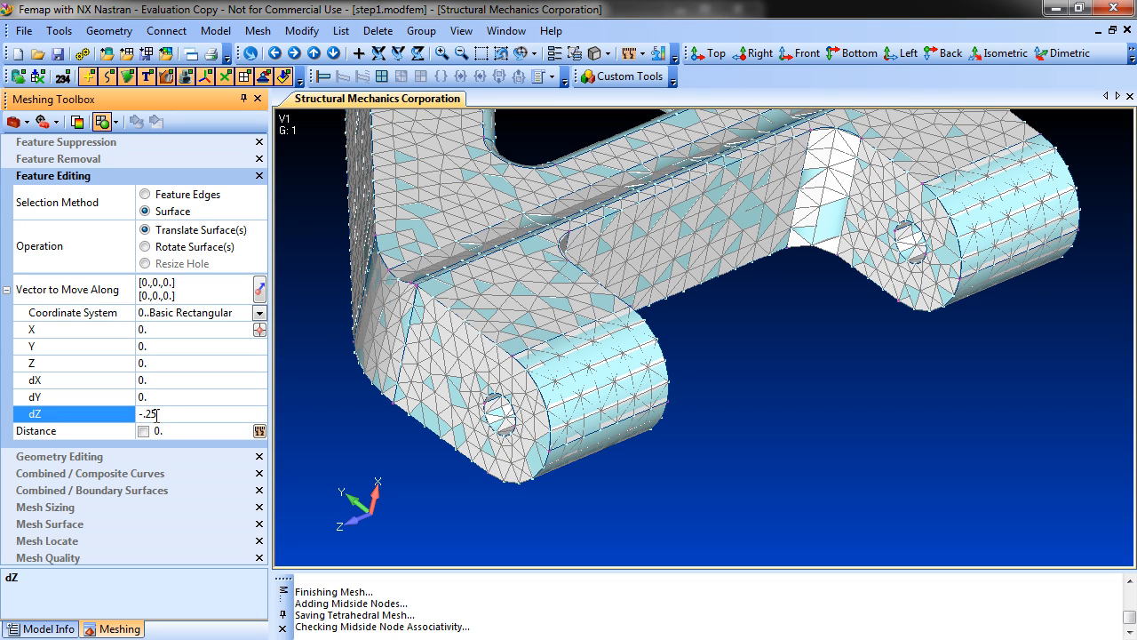
key(Return)
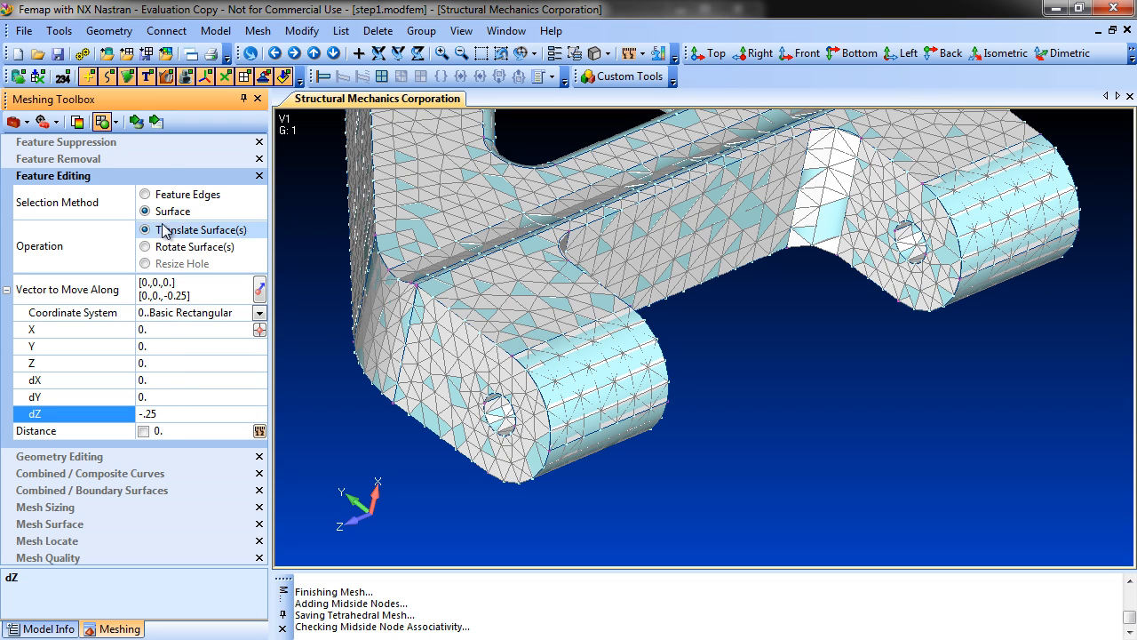
click(159, 124)
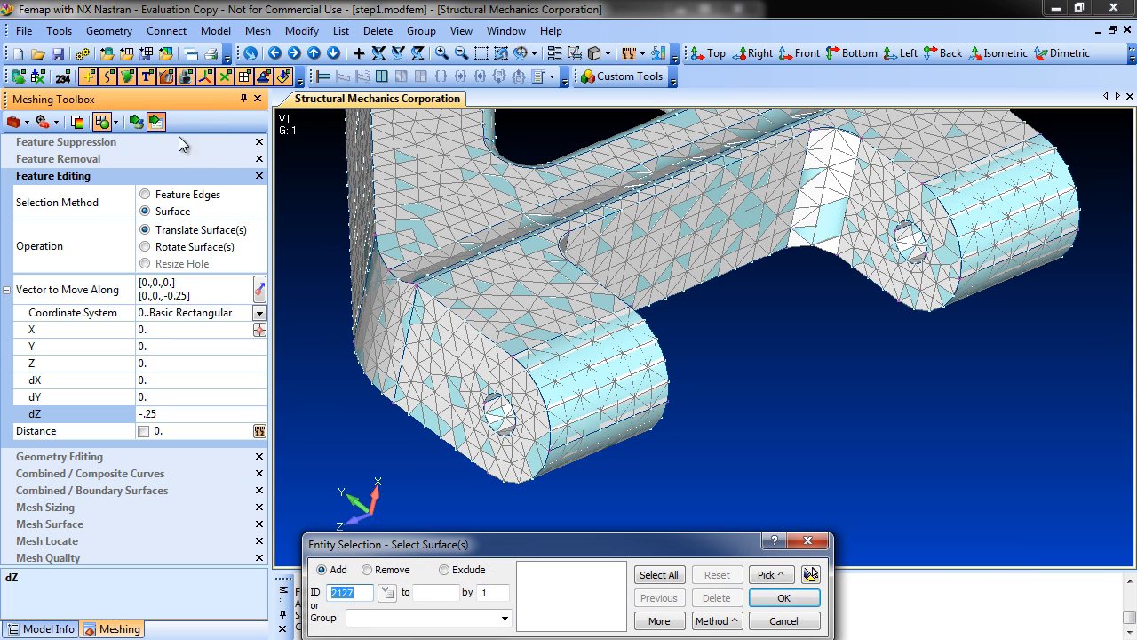
click(619, 357)
click(556, 284)
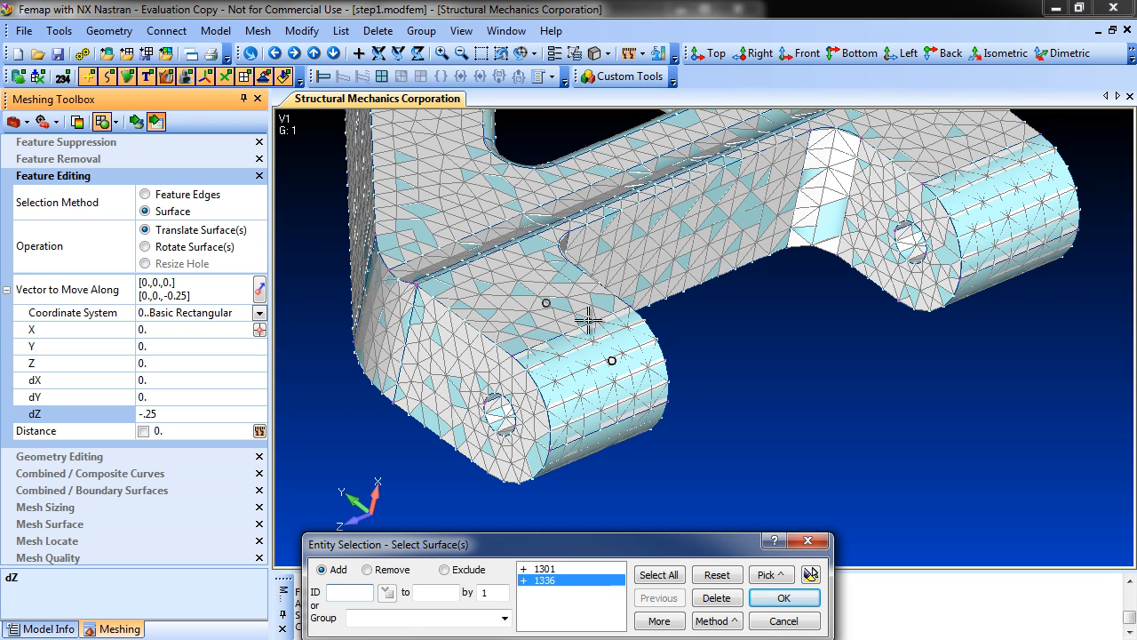
click(807, 598)
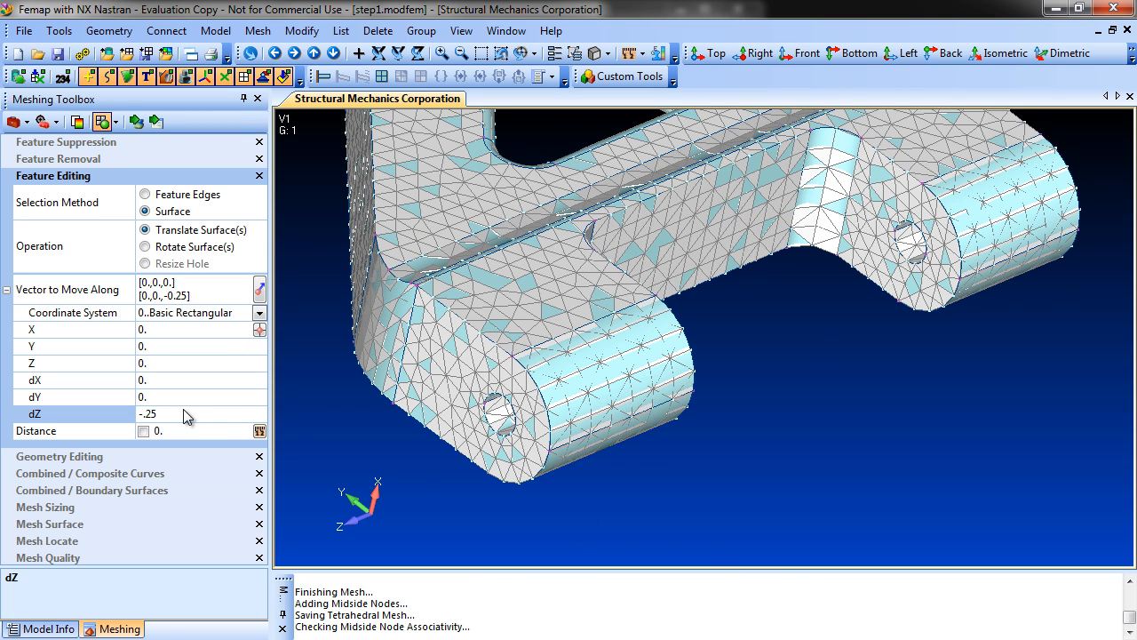
Set dZ to .25 and translate the rear lower lug's inner end face and its adjoining fillet surface.
click(143, 414)
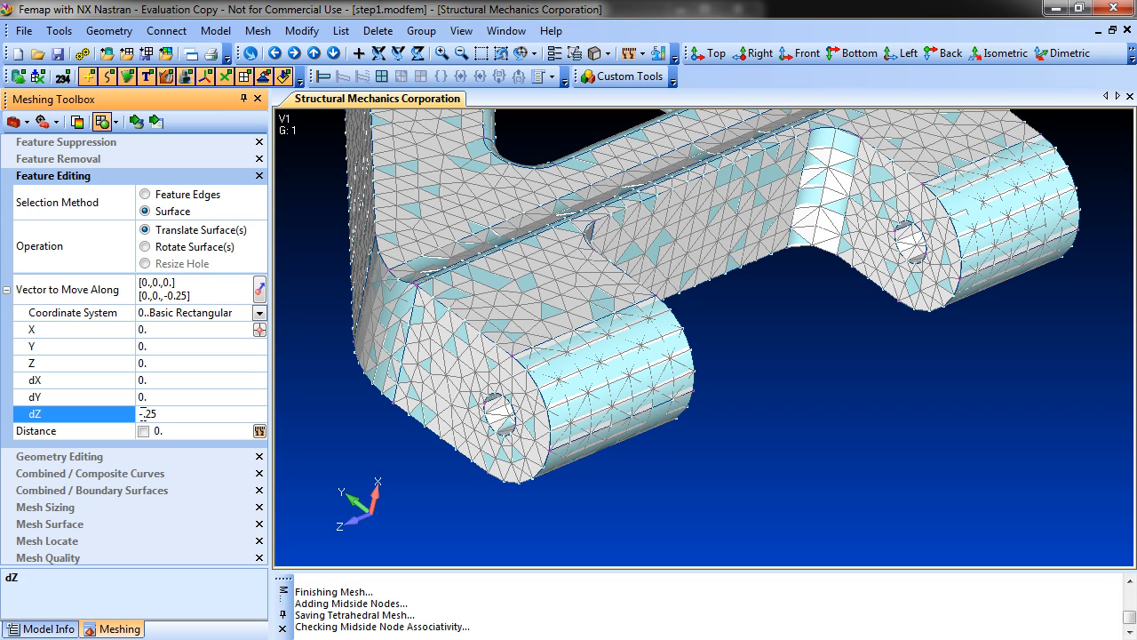
click(145, 415)
click(136, 123)
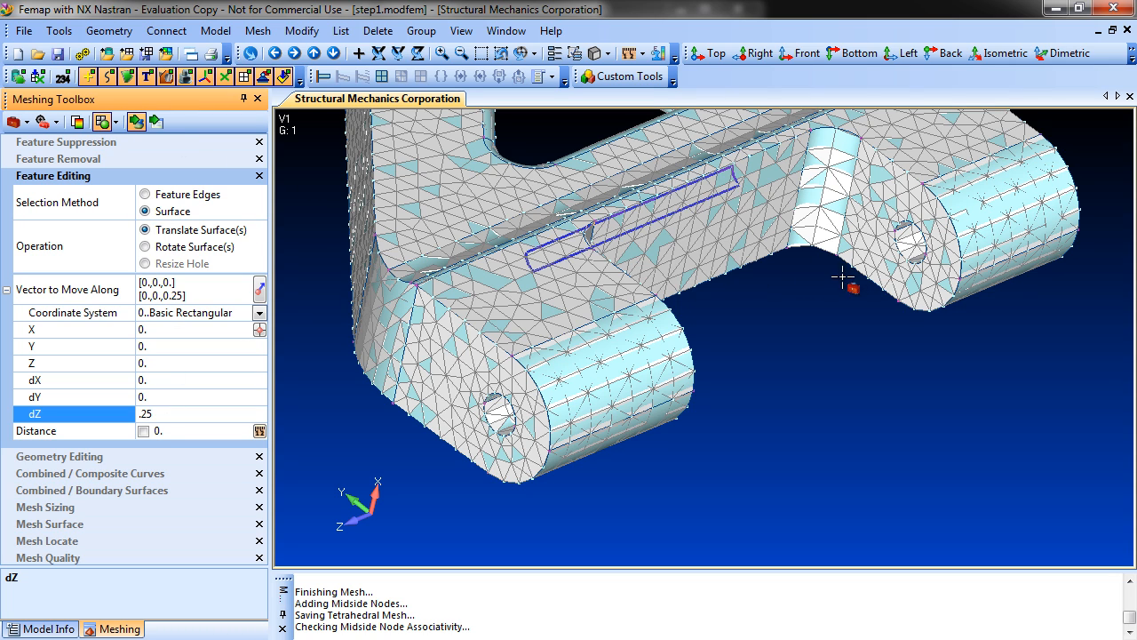
click(877, 269)
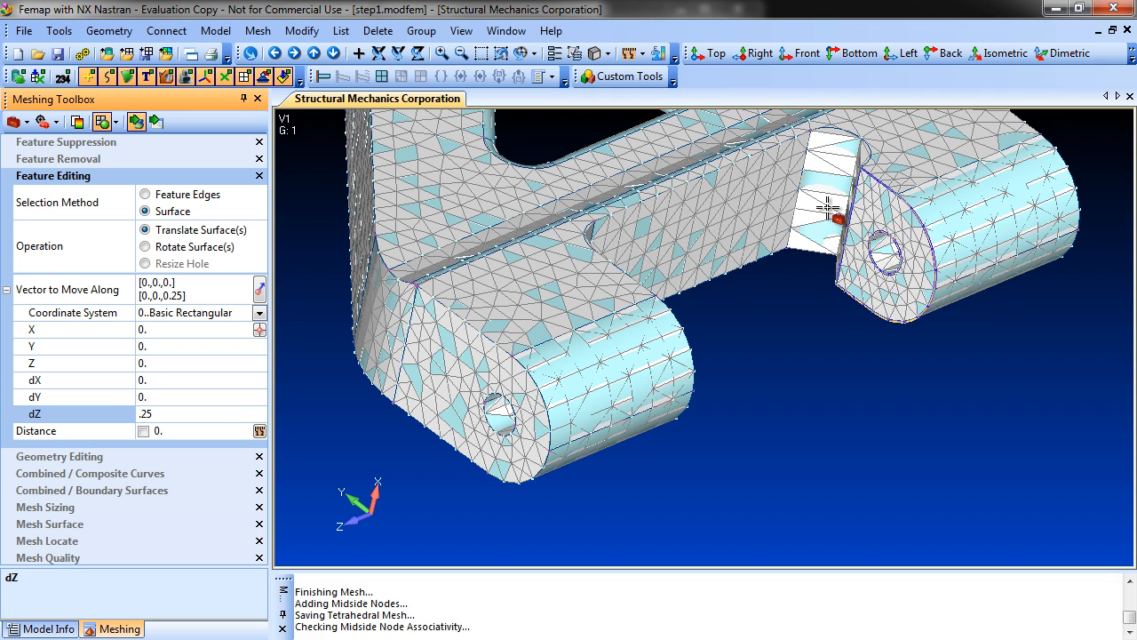
click(827, 208)
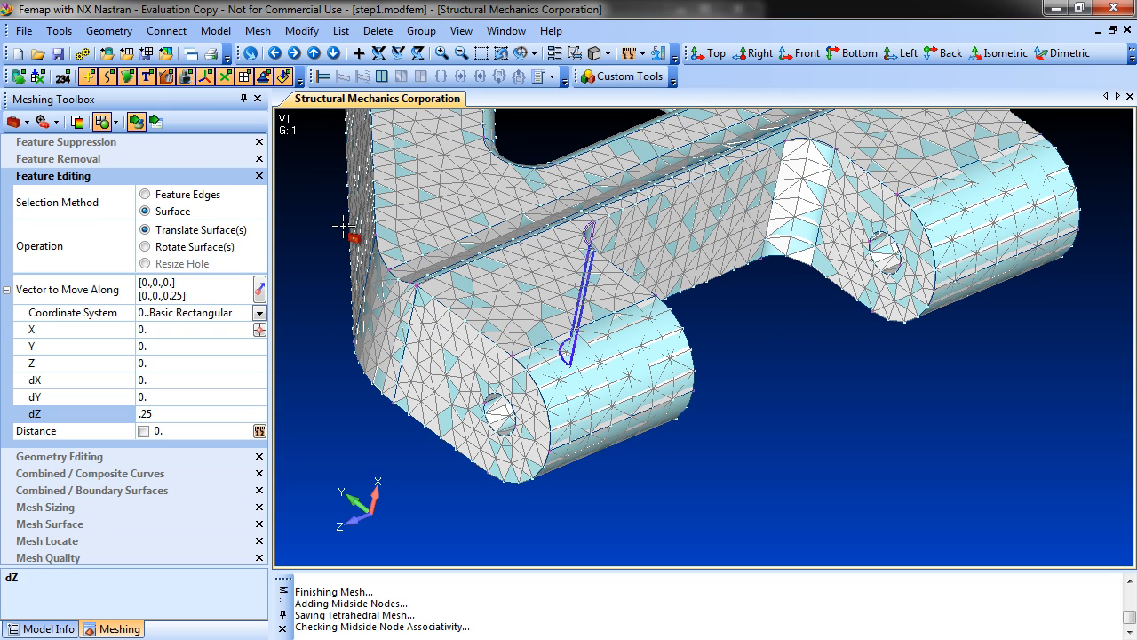
click(50, 79)
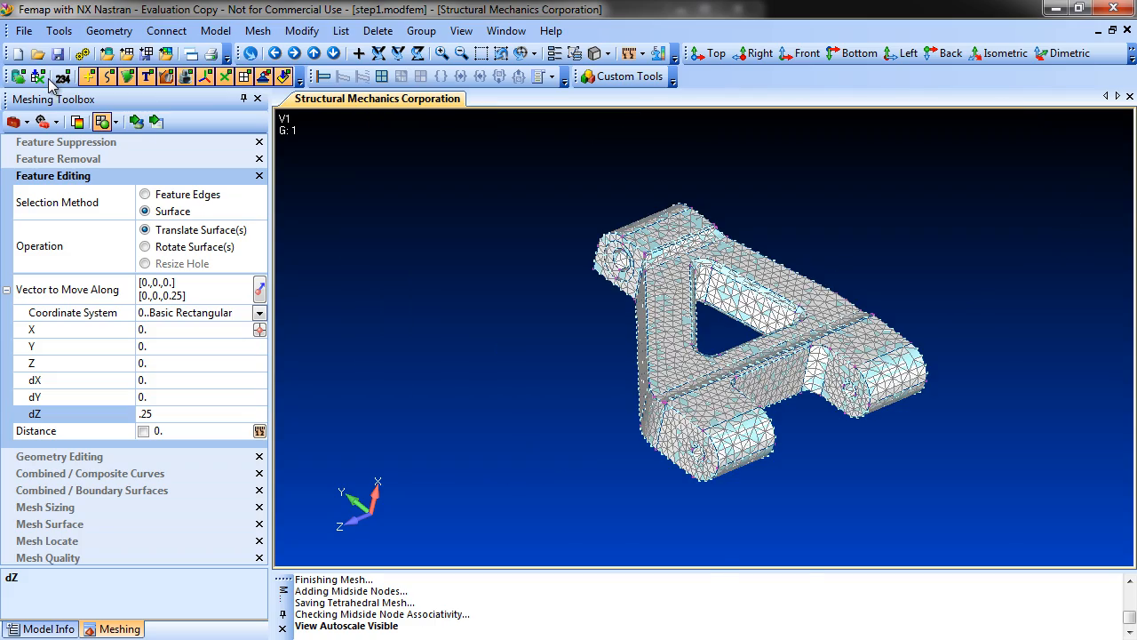